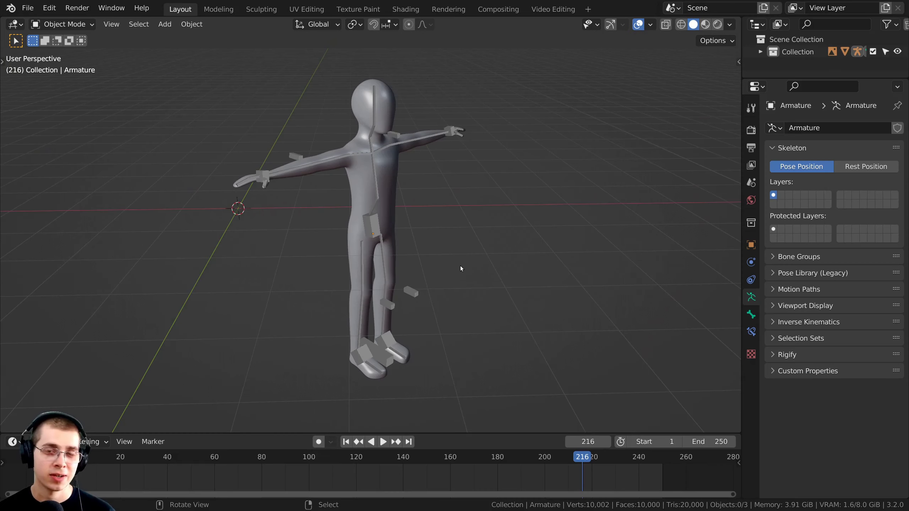
Put the armature in Pose Mode and lower both arm IK controls.
middle_drag(431, 240, 395, 209)
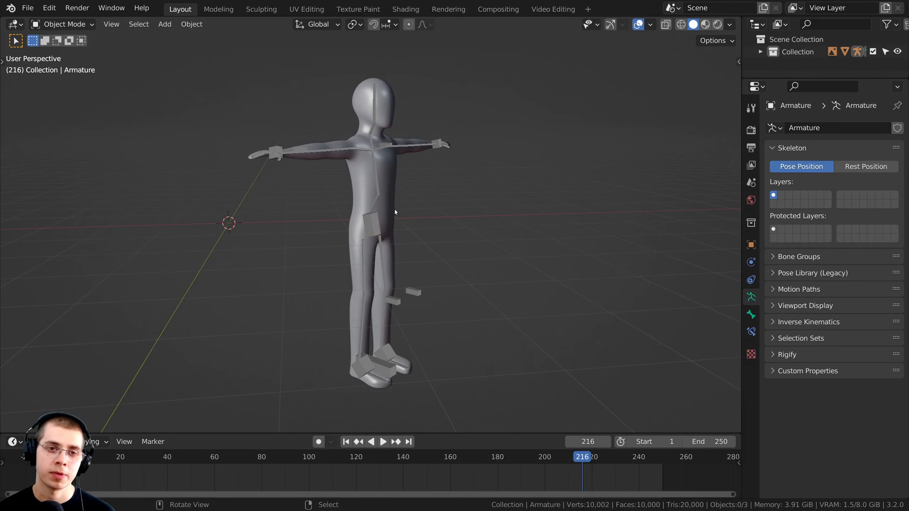
middle_drag(378, 158, 361, 222)
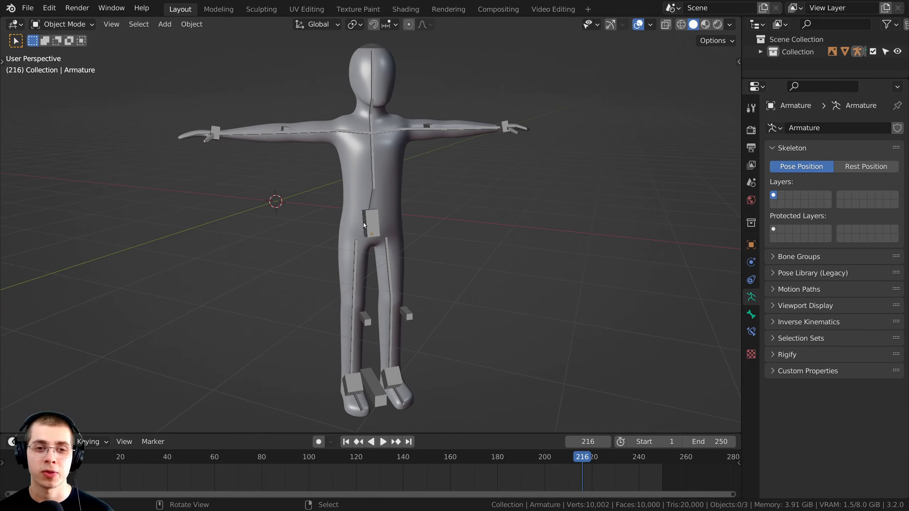
click(359, 220)
key(ctrl+Tab)
click(216, 133)
key(g)
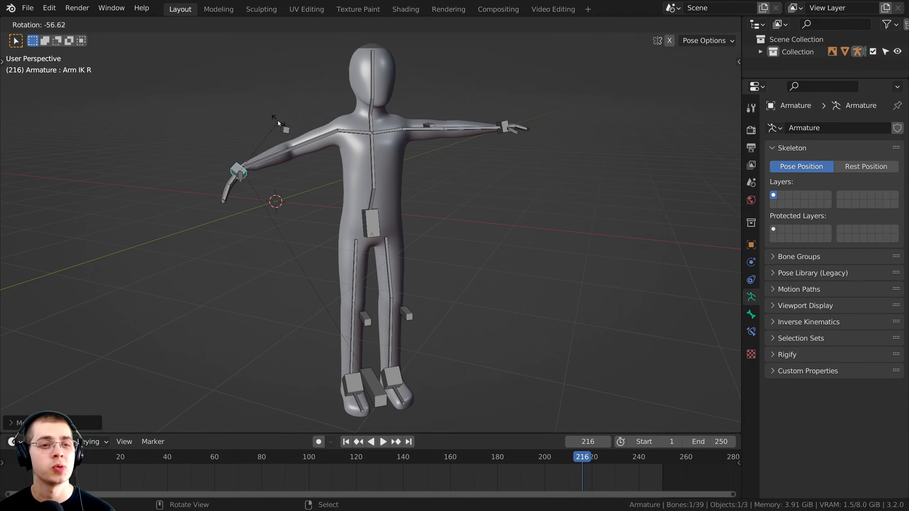
click(478, 136)
click(508, 126)
key(g)
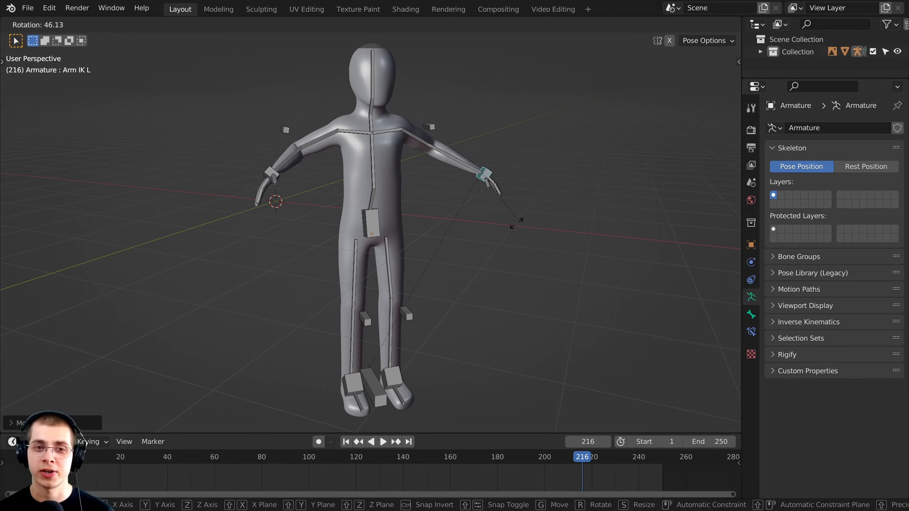
click(451, 253)
Lower the Hip bone and reposition the right leg IK control.
middle_drag(451, 253, 315, 222)
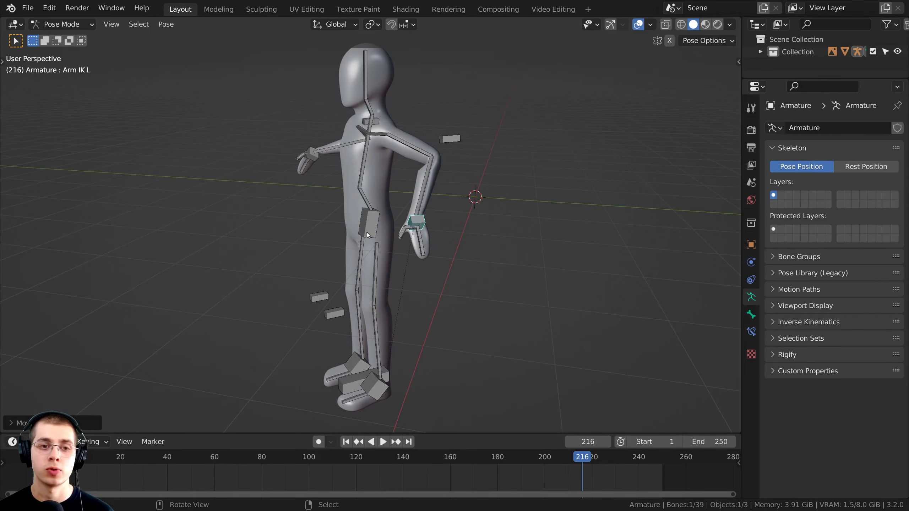
click(325, 215)
key(g)
click(385, 265)
middle_drag(385, 265, 337, 369)
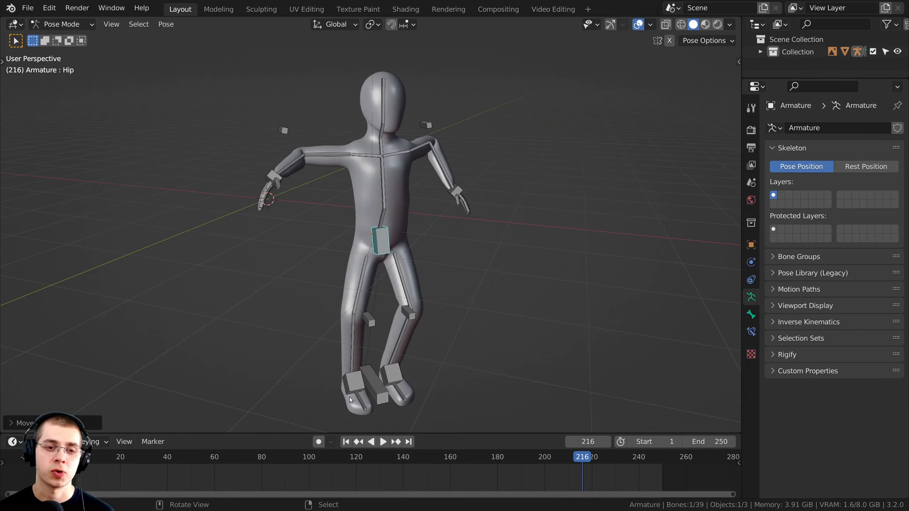
click(336, 369)
key(g)
click(346, 363)
Select all bones and clear their locations to restore the T-pose.
click(387, 371)
key(a)
key(alt+g)
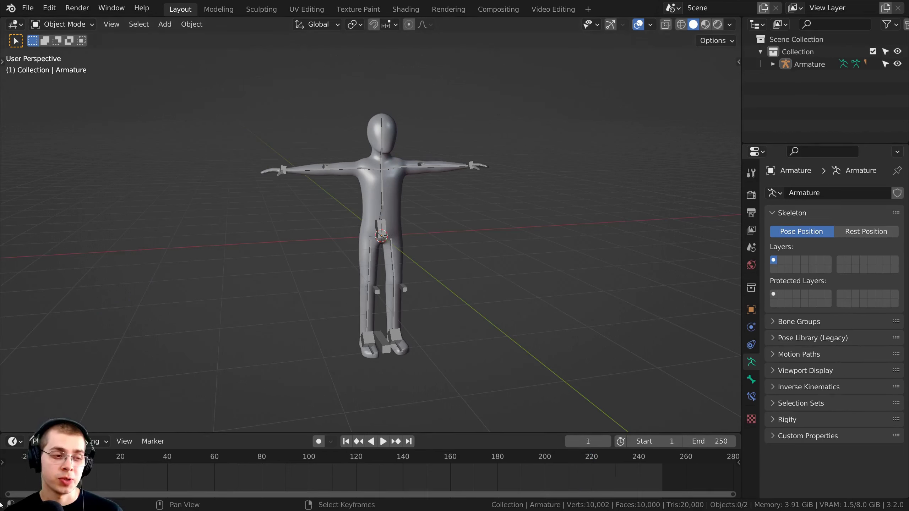
Drop the walk video into the scene, preview it, then delete that dropped empty.
drag(118, 508, 293, 244)
middle_drag(293, 244, 367, 215)
scroll(367, 217, up, 3)
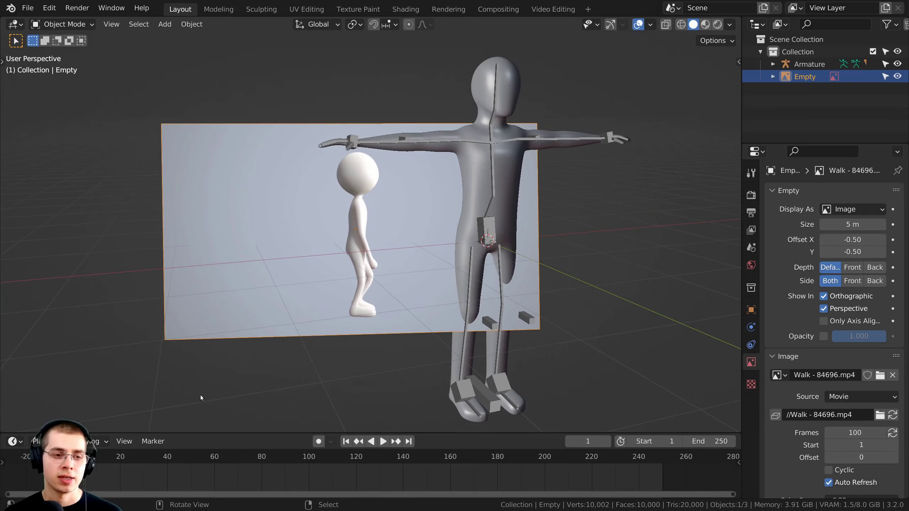
key(space)
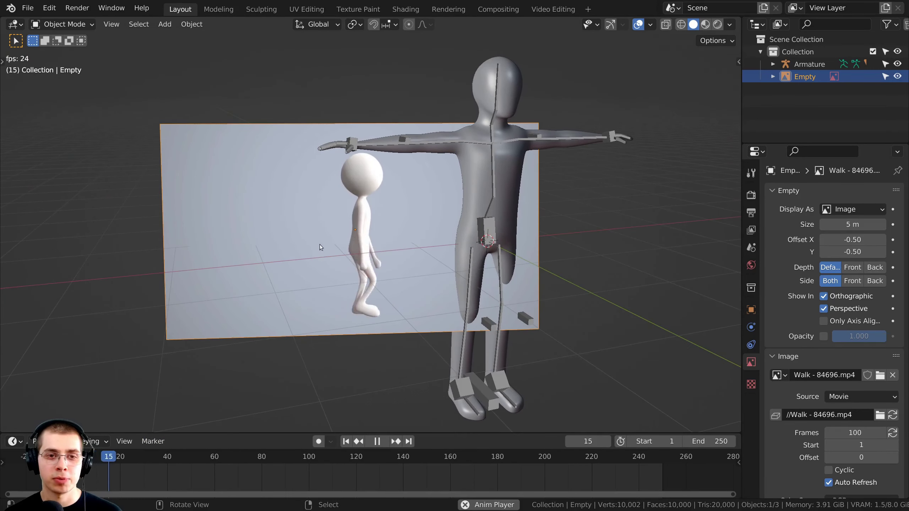
middle_drag(319, 245, 346, 137)
key(space)
key(x)
click(346, 138)
scroll(368, 172, down, 2)
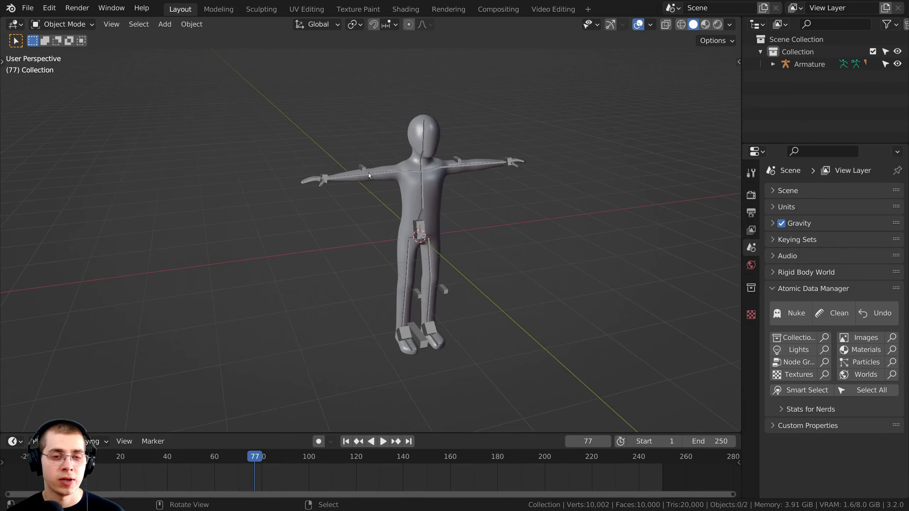
Add an image empty and load Walk - 84696.mp4 as its movie source.
key(shift+a)
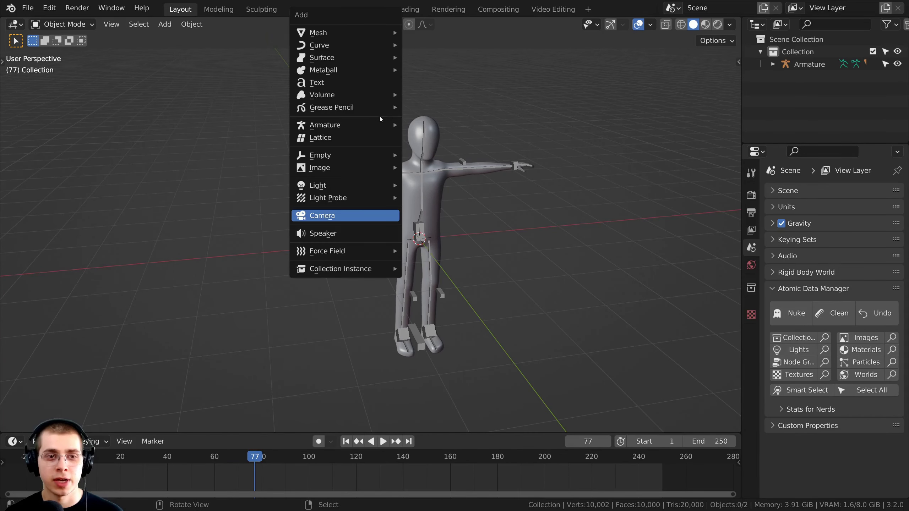
mouse_move(360, 152)
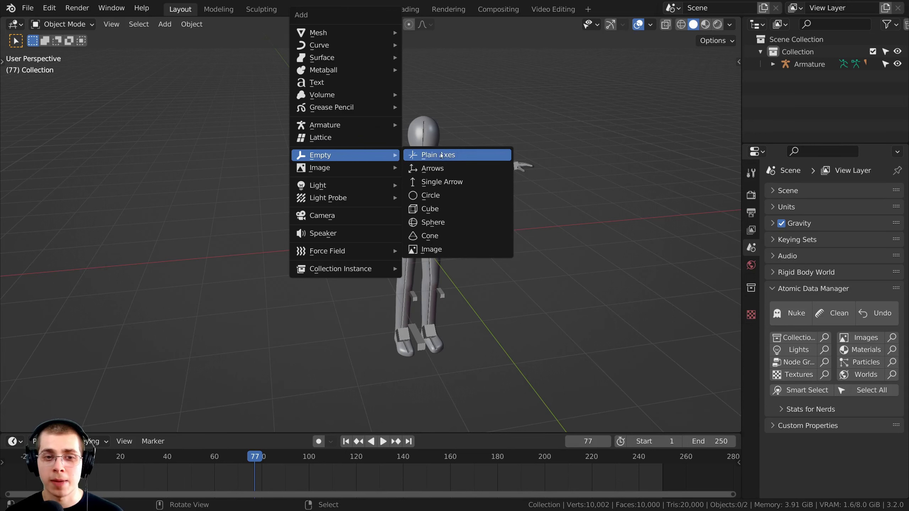
click(453, 253)
click(752, 361)
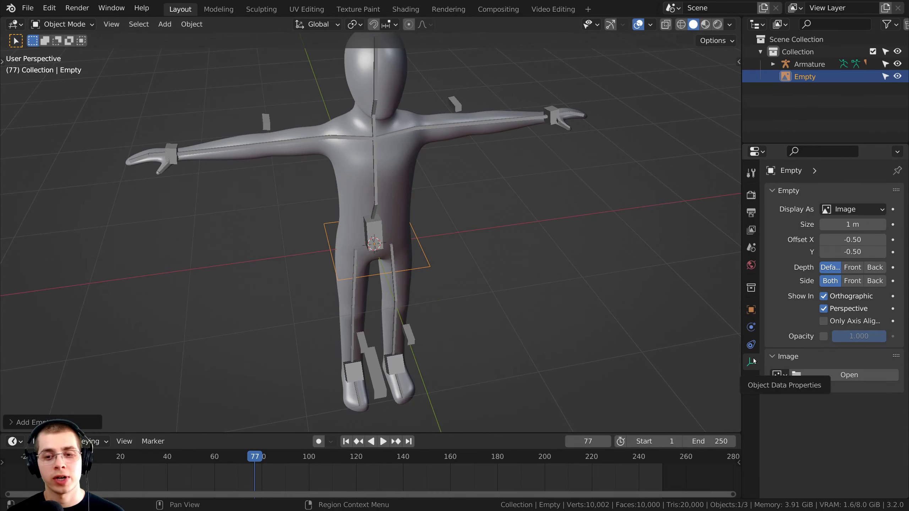
drag(741, 318, 635, 310)
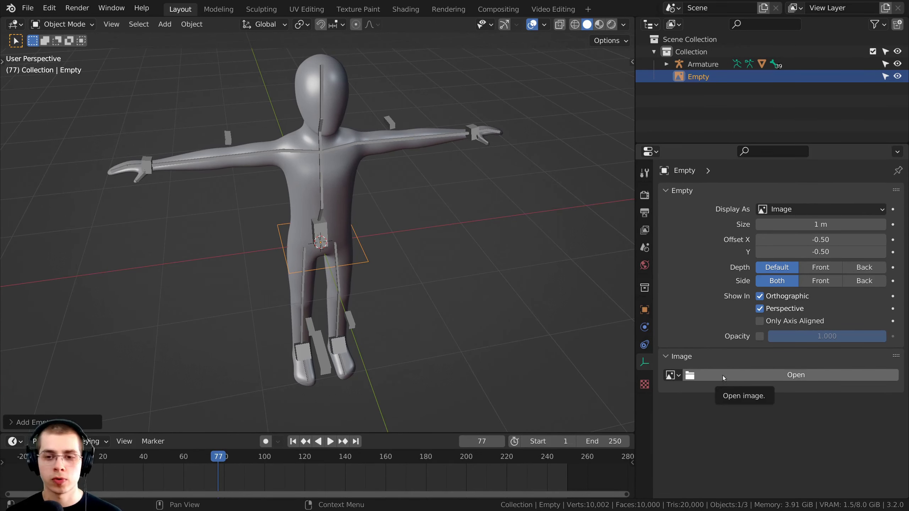
click(755, 375)
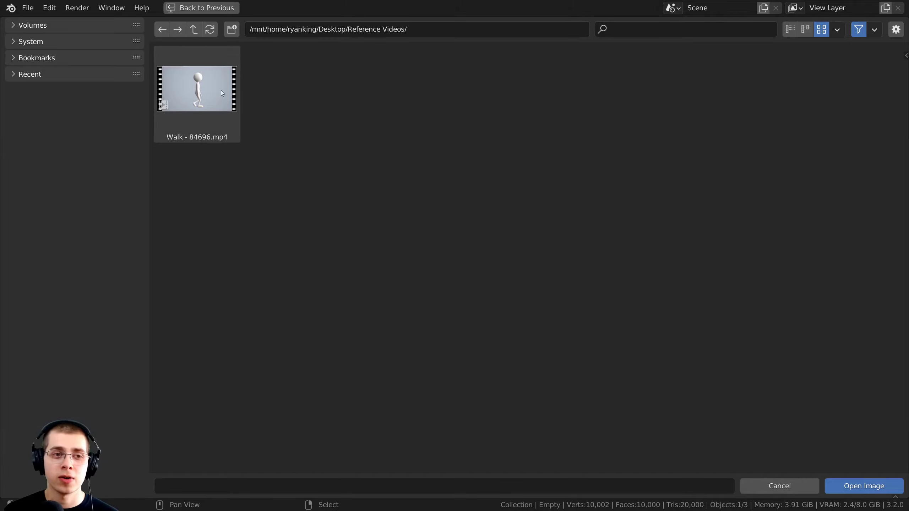
click(212, 86)
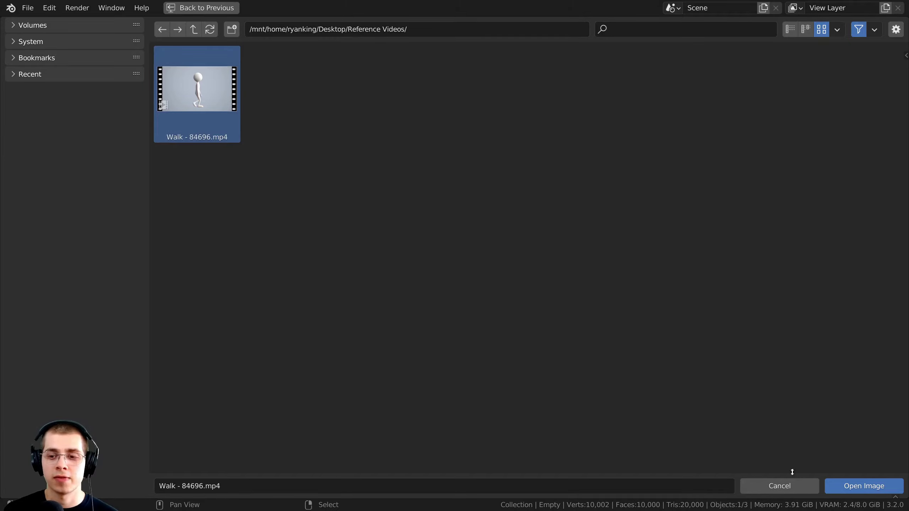
click(851, 485)
Hide the armature and character mesh, then play the walk video on the empty.
scroll(313, 178, up, 3)
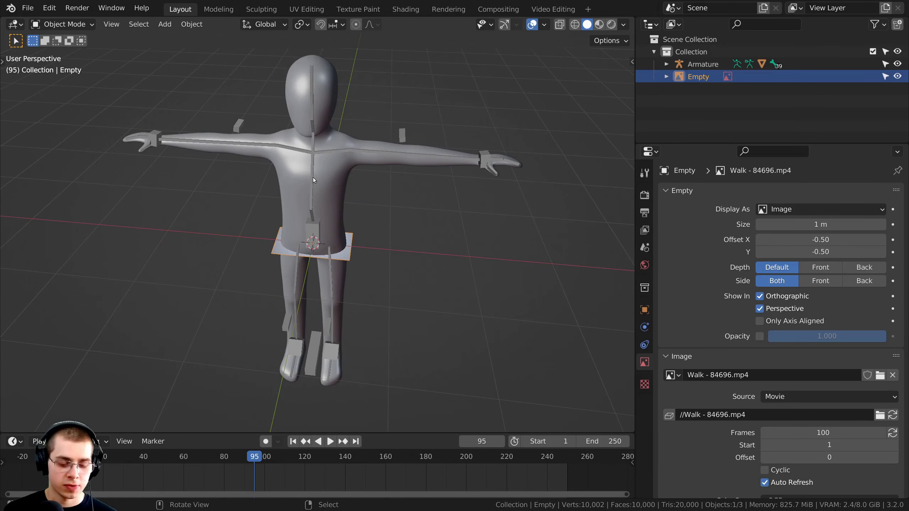
click(313, 177)
key(h)
click(331, 163)
key(h)
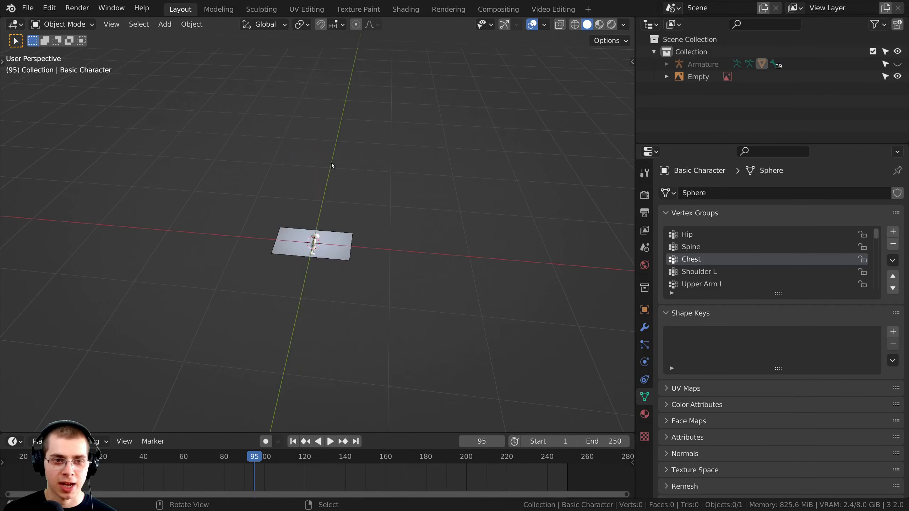
middle_drag(331, 163, 319, 251)
click(346, 249)
scroll(344, 245, up, 2)
key(space)
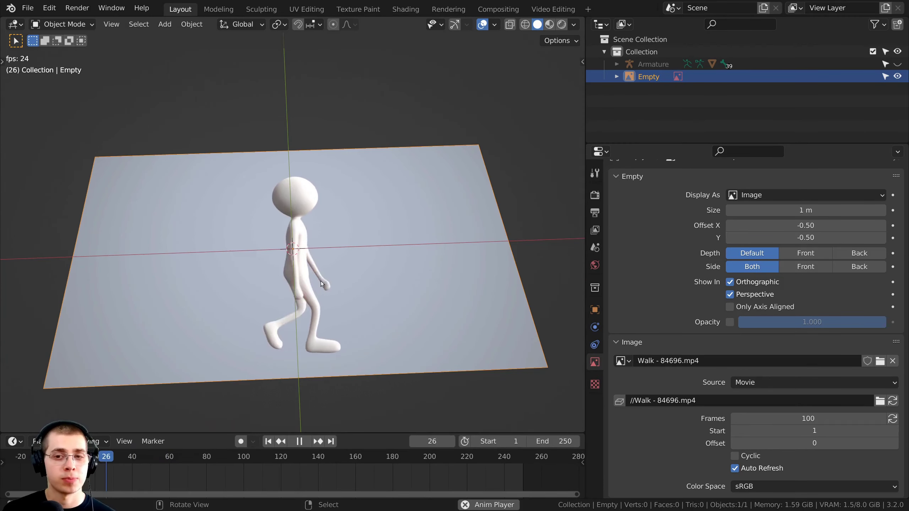
middle_drag(321, 282, 332, 271)
key(space)
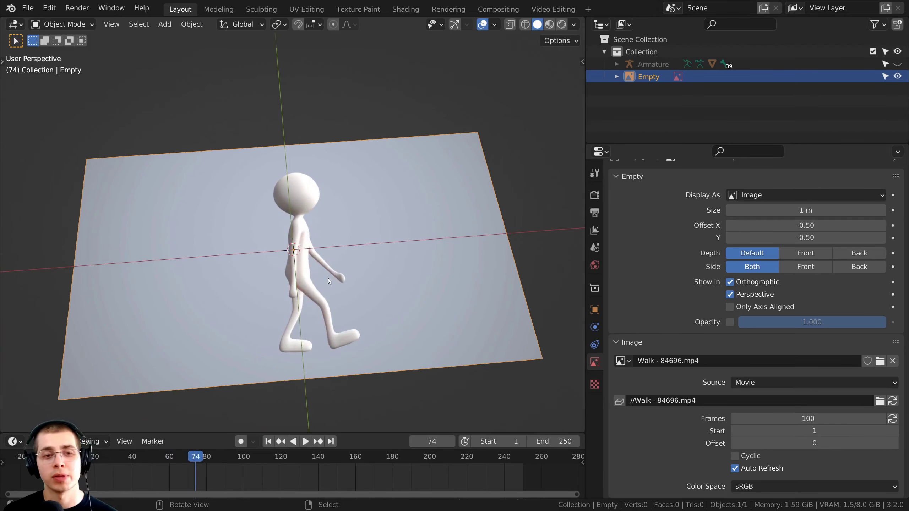
Show the Output Properties and replay the animation from frame 0.
click(596, 214)
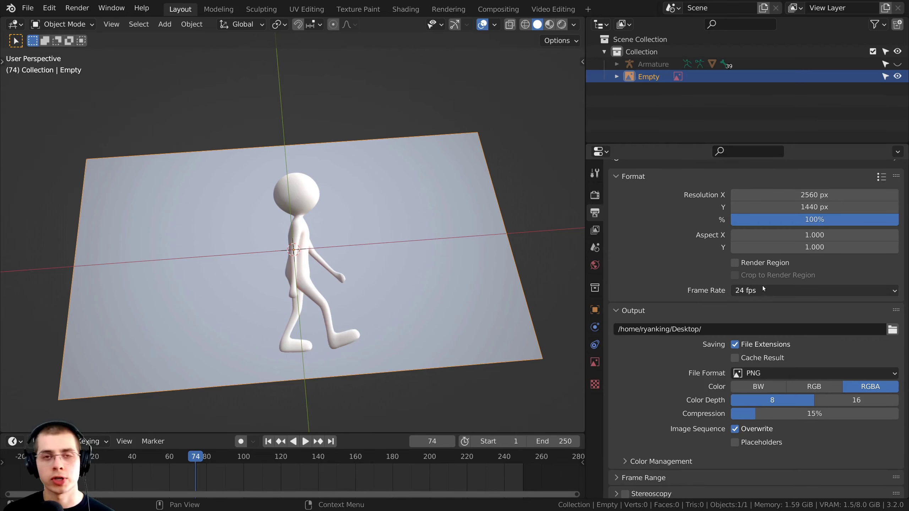
middle_drag(321, 278, 356, 285)
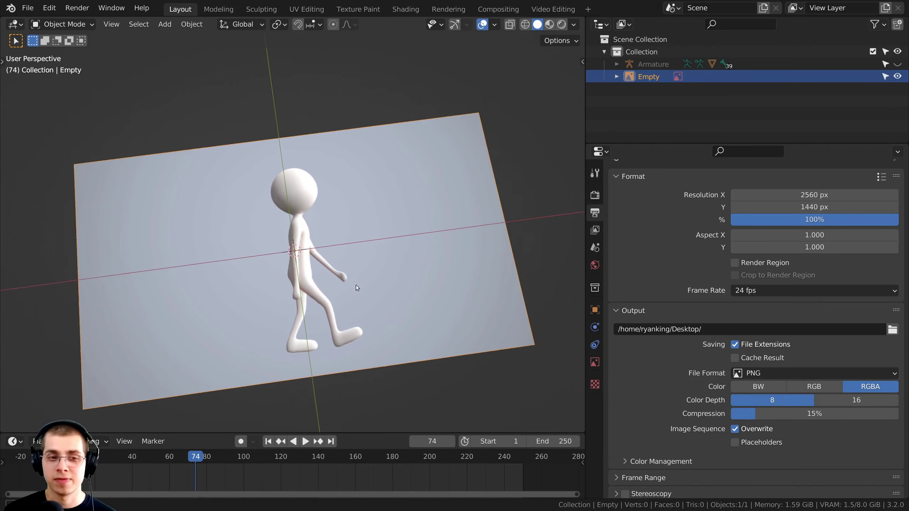
key(space)
click(28, 468)
middle_drag(308, 218, 332, 155)
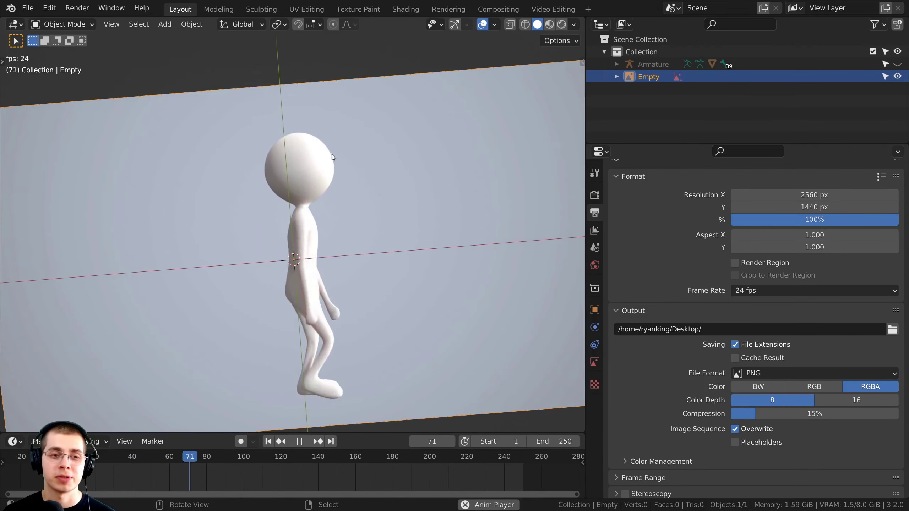
scroll(390, 254, down, 4)
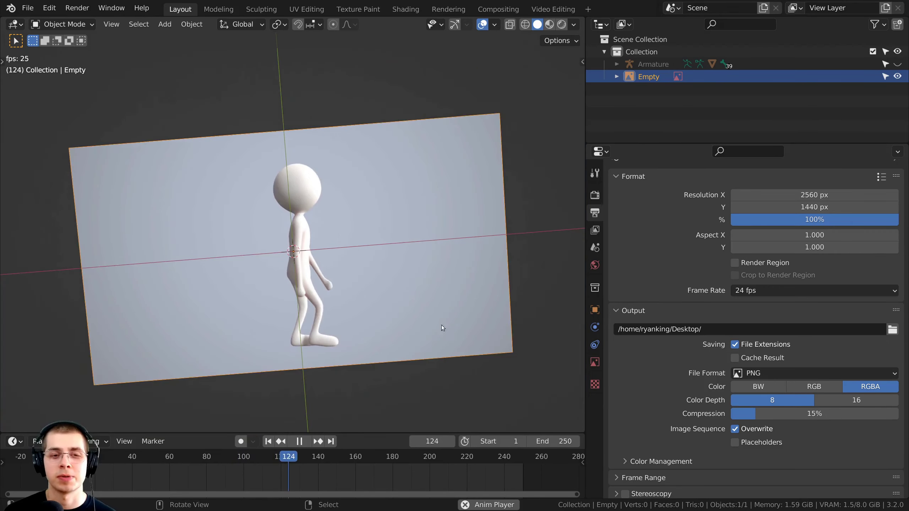
key(Escape)
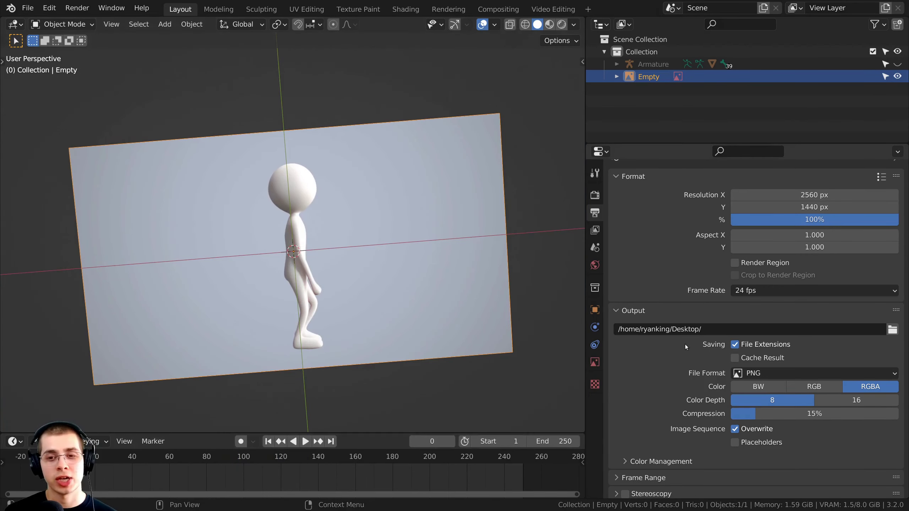
Try a 60 fps frame rate, then set it back to 24 fps.
click(747, 290)
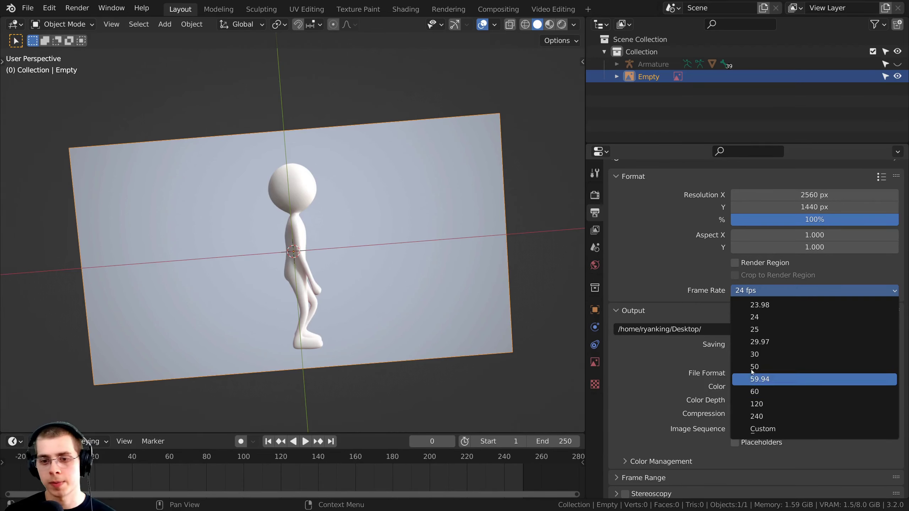
click(764, 391)
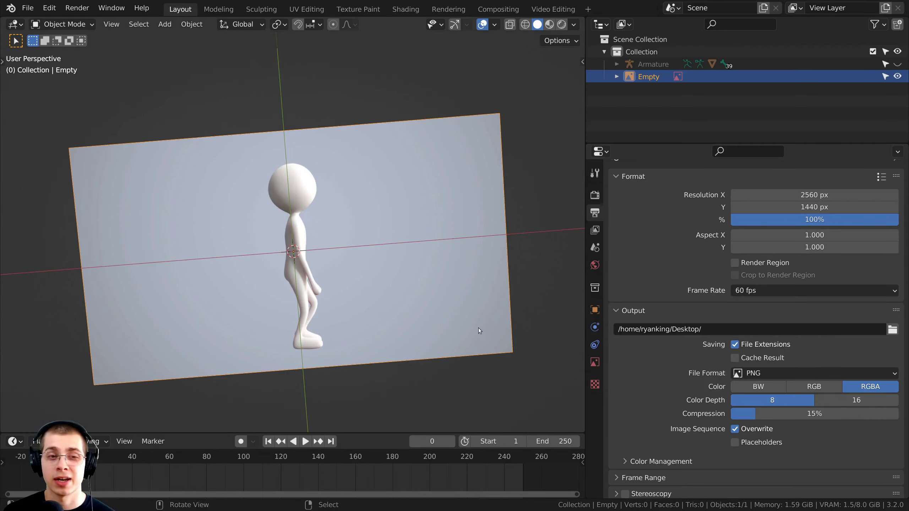
key(space)
key(space)
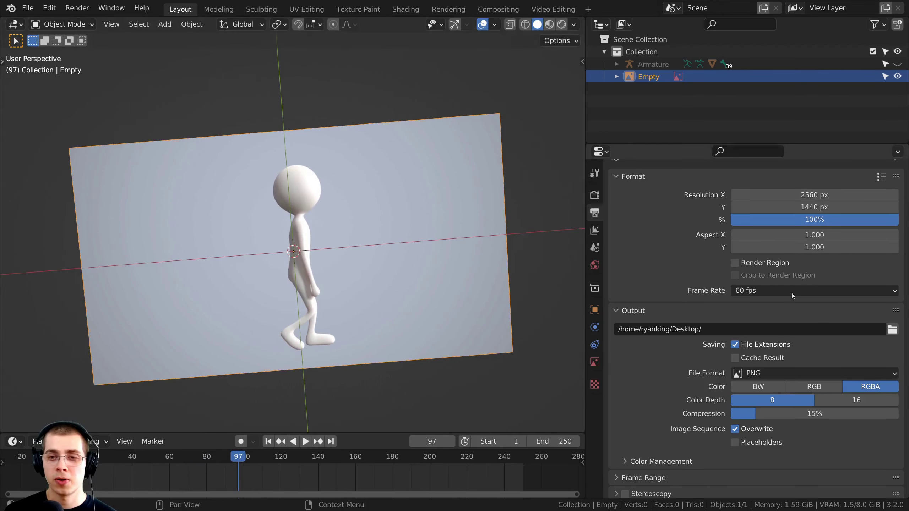
click(769, 290)
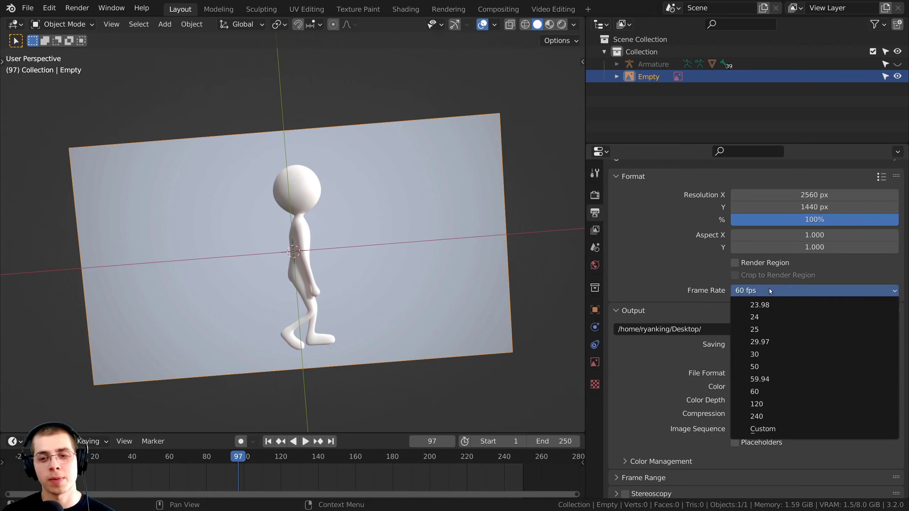
click(770, 317)
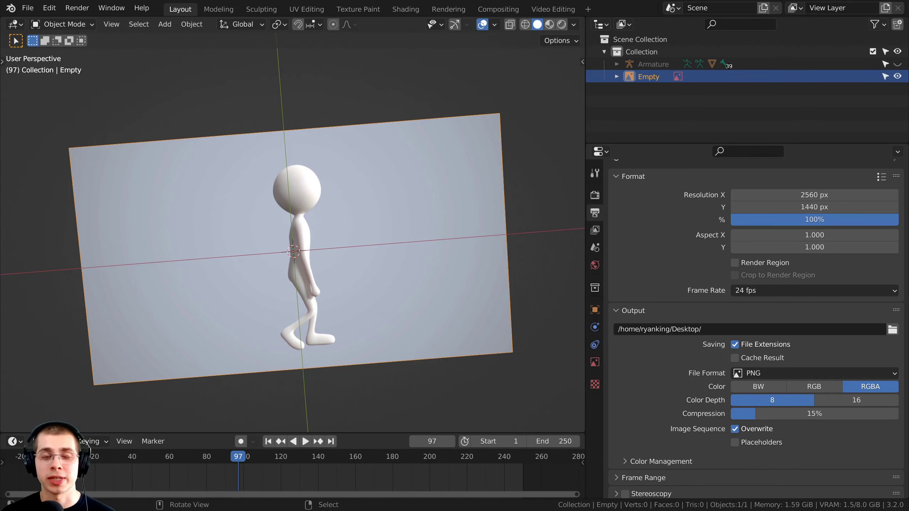
middle_drag(263, 401, 424, 251)
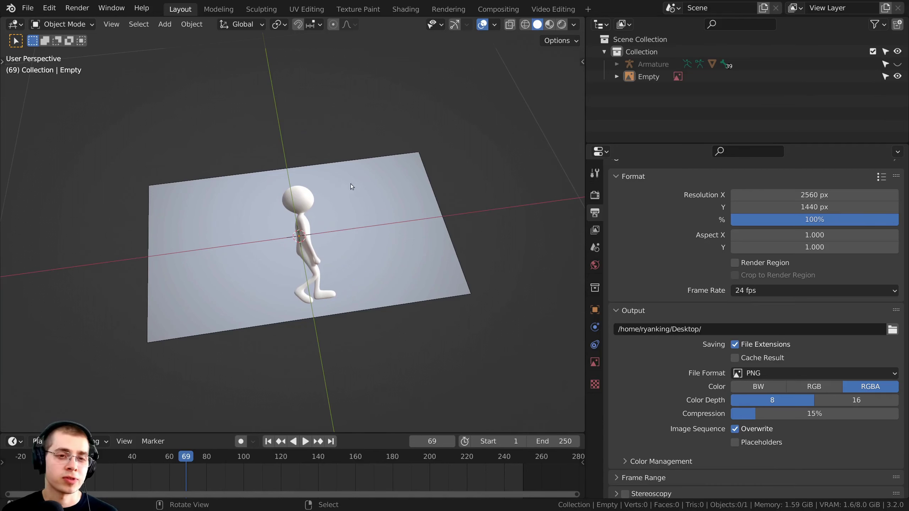
Move, shrink and tilt the walk-video image plane.
click(330, 161)
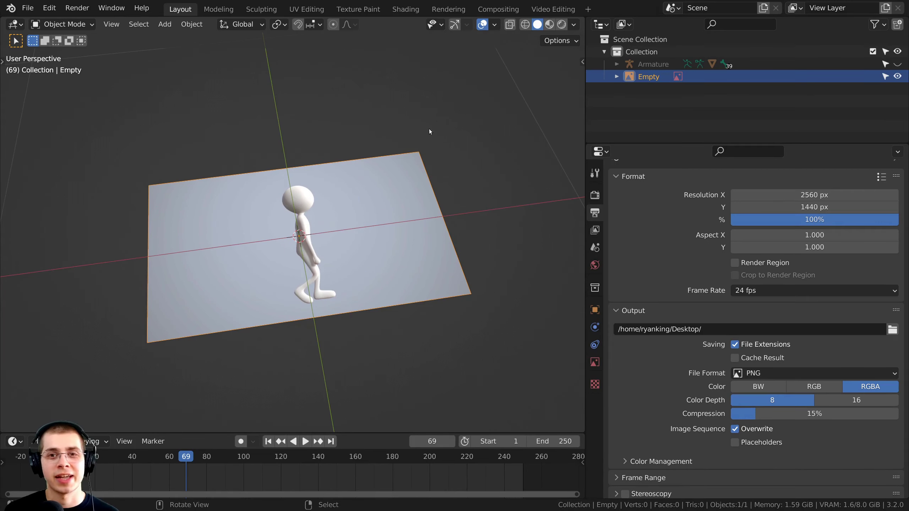
middle_drag(344, 233, 306, 235)
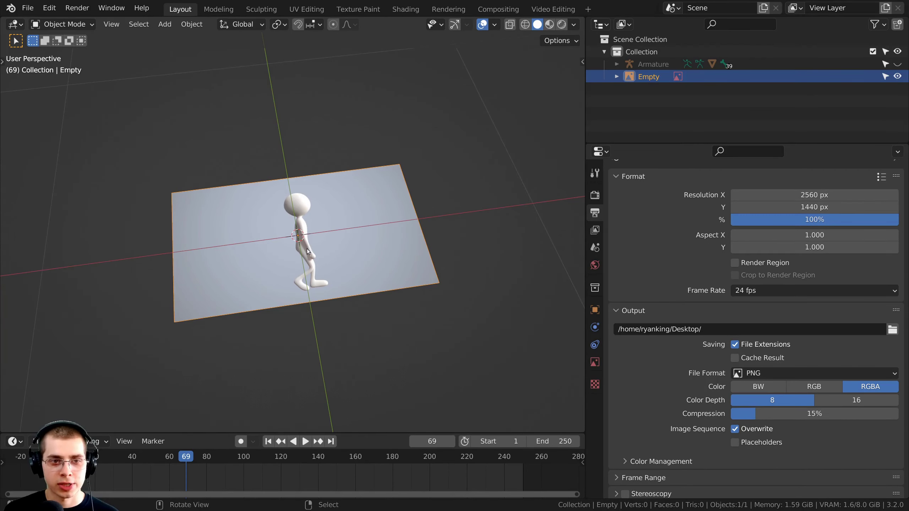
key(g)
click(320, 184)
key(s)
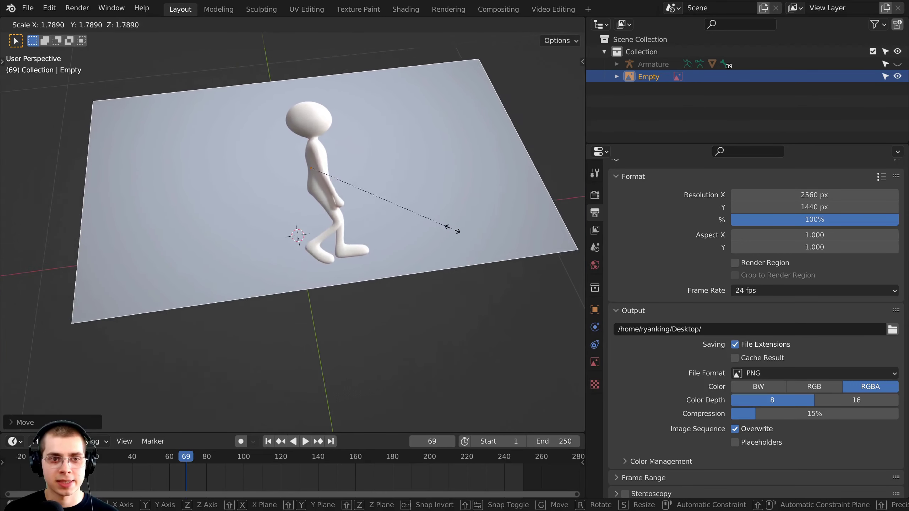
click(426, 228)
key(r)
key(r)
click(421, 247)
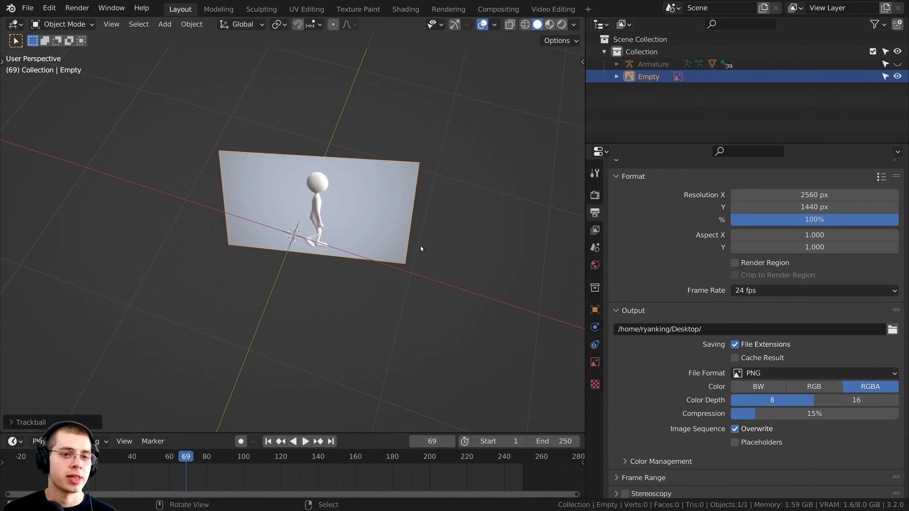
Rotate the plane toward the view and reposition it.
middle_drag(420, 246, 337, 224)
key(r)
click(495, 244)
key(g)
click(429, 221)
middle_drag(375, 198, 381, 223)
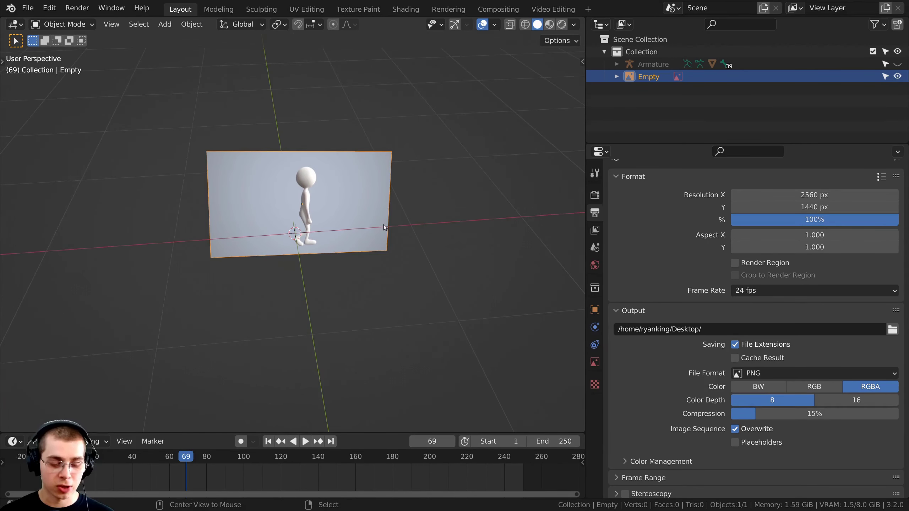
Clear the plane's rotation, location and scale with Alt+R, Alt+G and Alt+S.
key(alt+r)
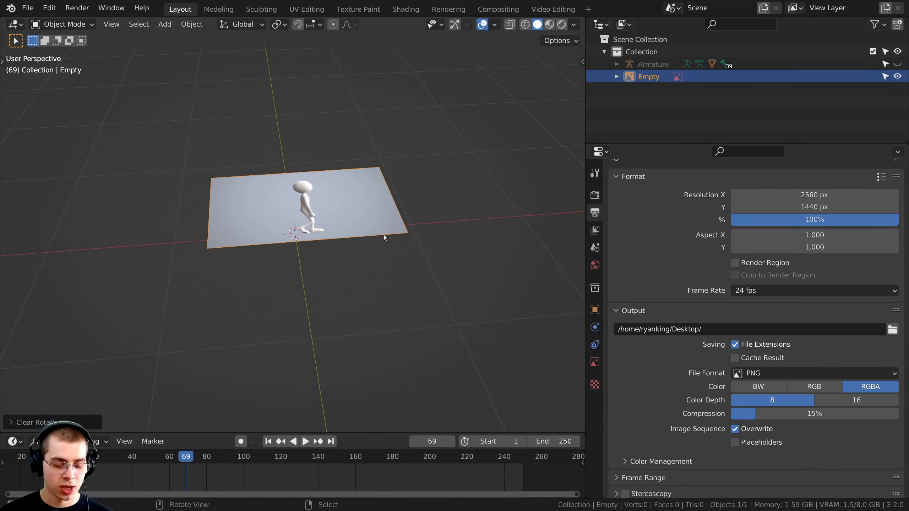
key(alt+g)
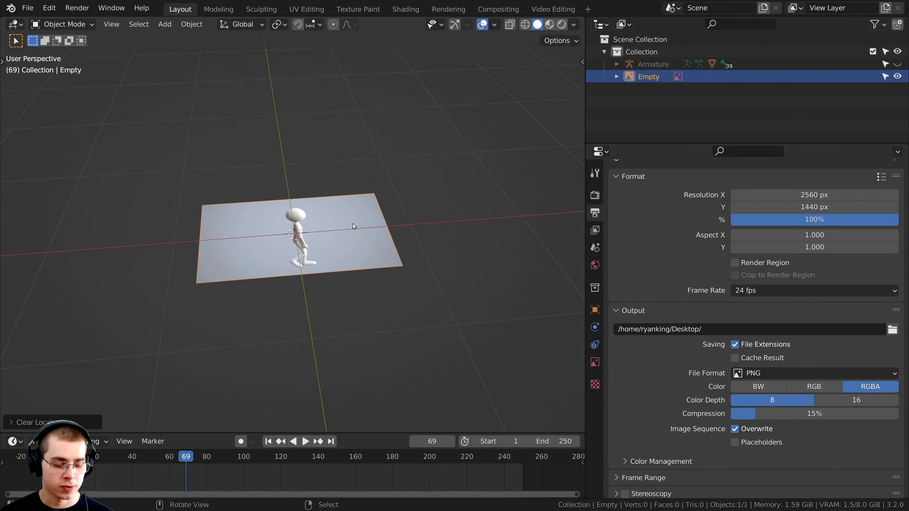
middle_drag(352, 223, 345, 213)
key(alt+s)
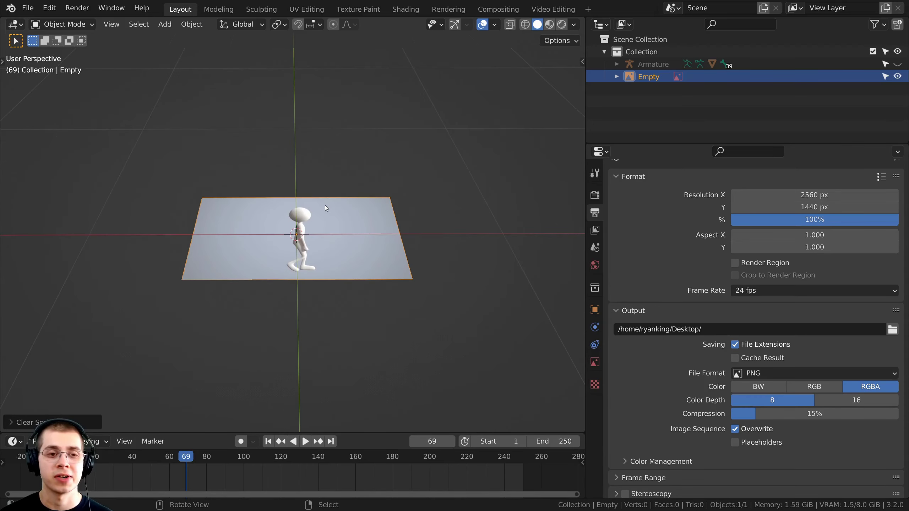
middle_drag(326, 246, 404, 226)
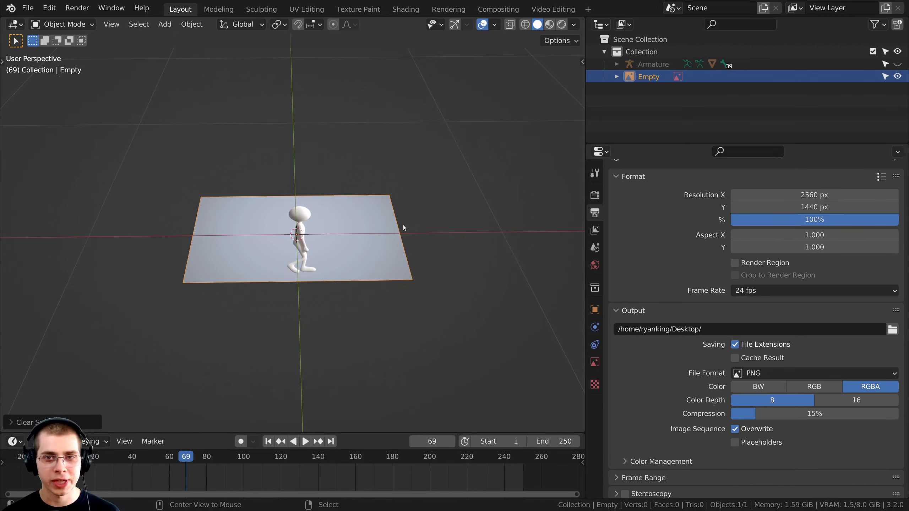
Unhide the rigged character, frame all objects and reselect the image plane.
key(alt+h)
key(Home)
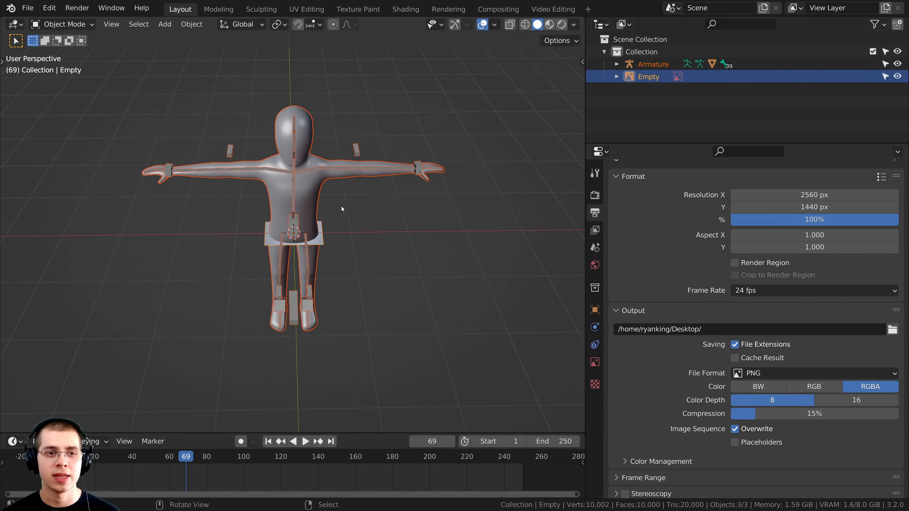
key(alt+a)
scroll(344, 255, up, 3)
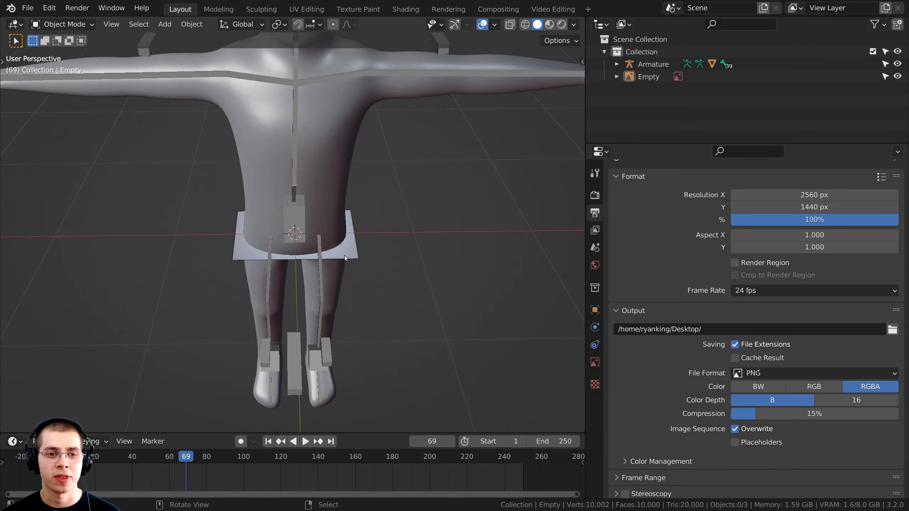
click(355, 235)
scroll(348, 280, down, 5)
Scale the image plane up to a larger size.
key(s)
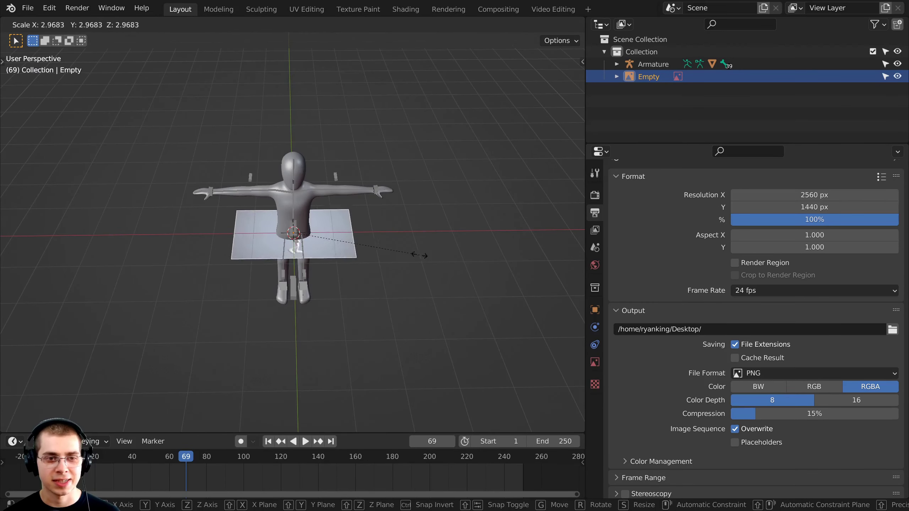
click(62, 275)
middle_drag(448, 186, 316, 271)
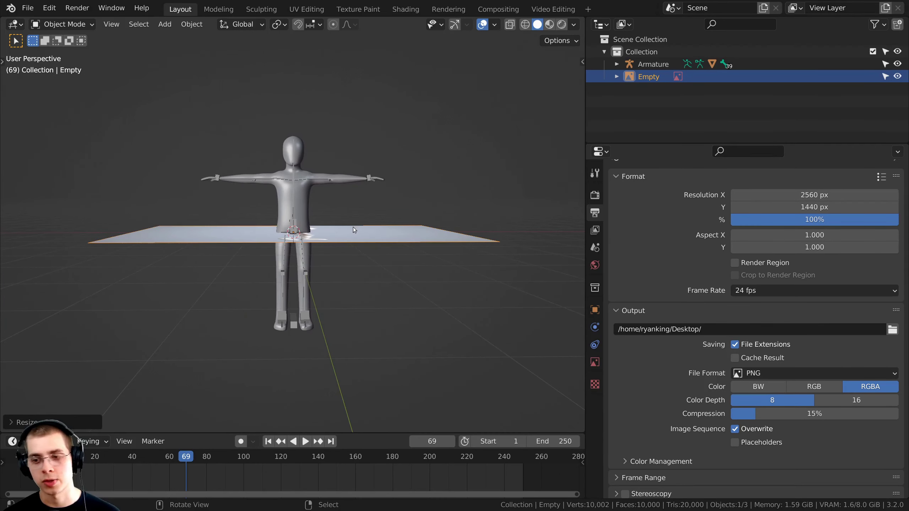
middle_drag(344, 218, 386, 271)
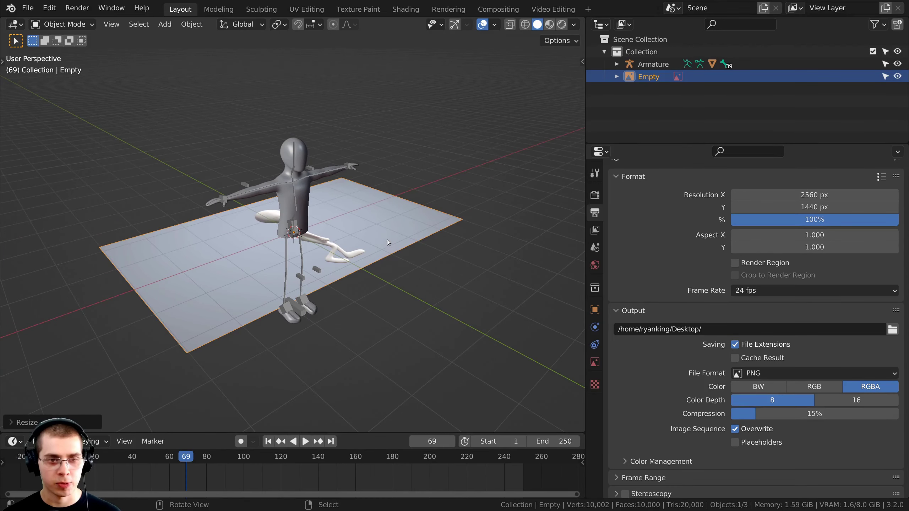
Rotate the plane 90 degrees around X so it stands upright.
key(r)
key(x)
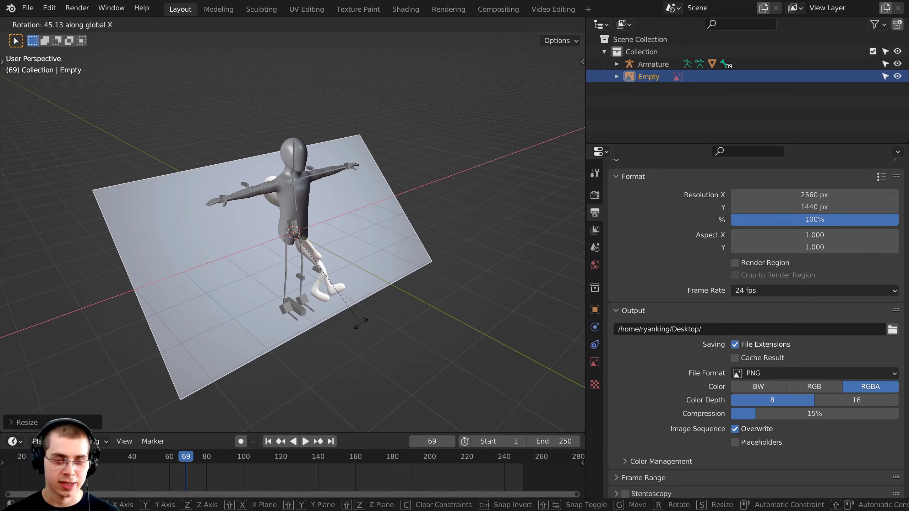
text(90)
key(Return)
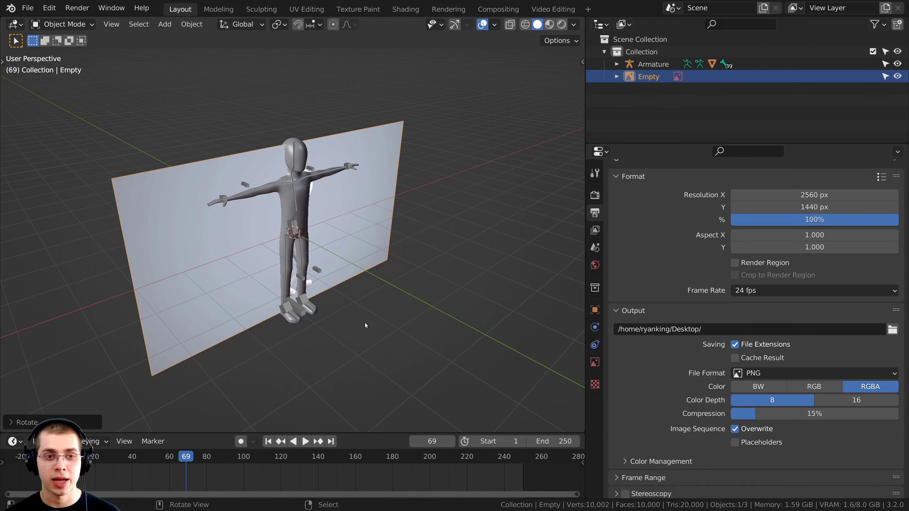
middle_drag(365, 326, 284, 228)
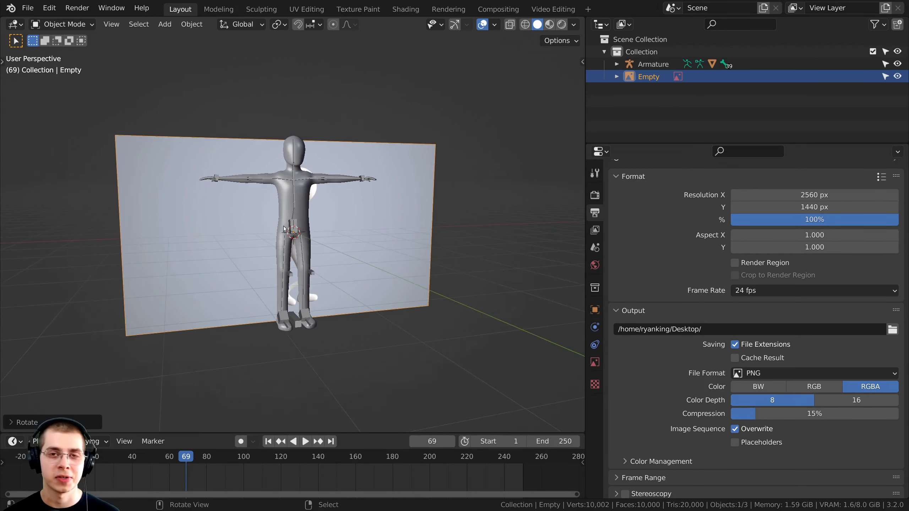
scroll(381, 249, up, 2)
drag(608, 144, 608, 115)
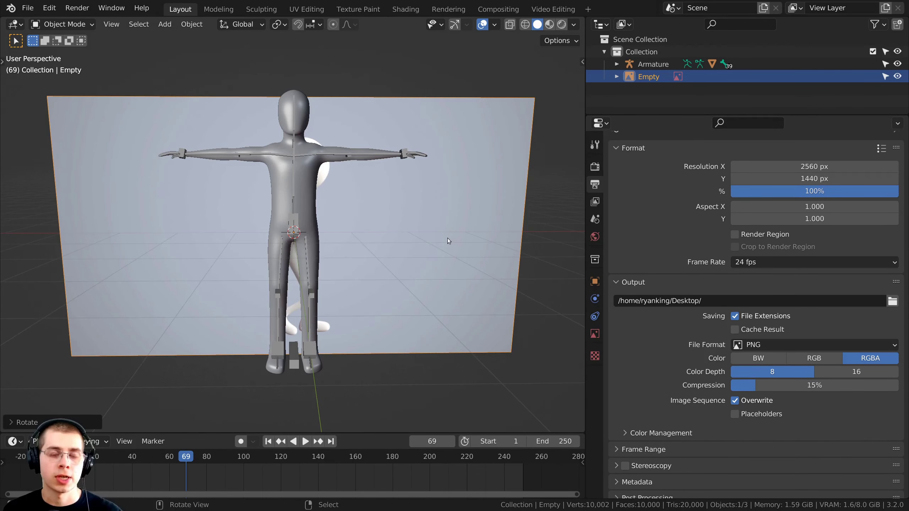
In the empty's Object Data Properties, set Depth to Front.
click(595, 335)
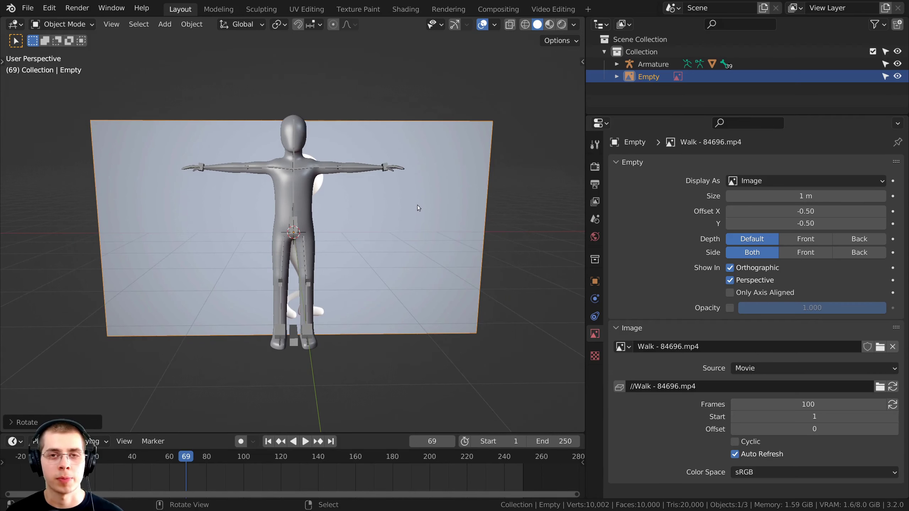
scroll(419, 209, down, 2)
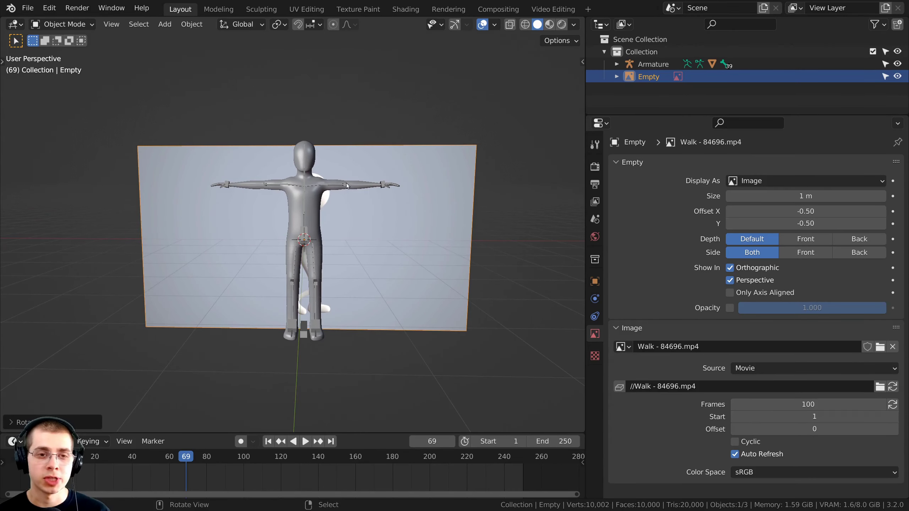
middle_drag(357, 193, 435, 256)
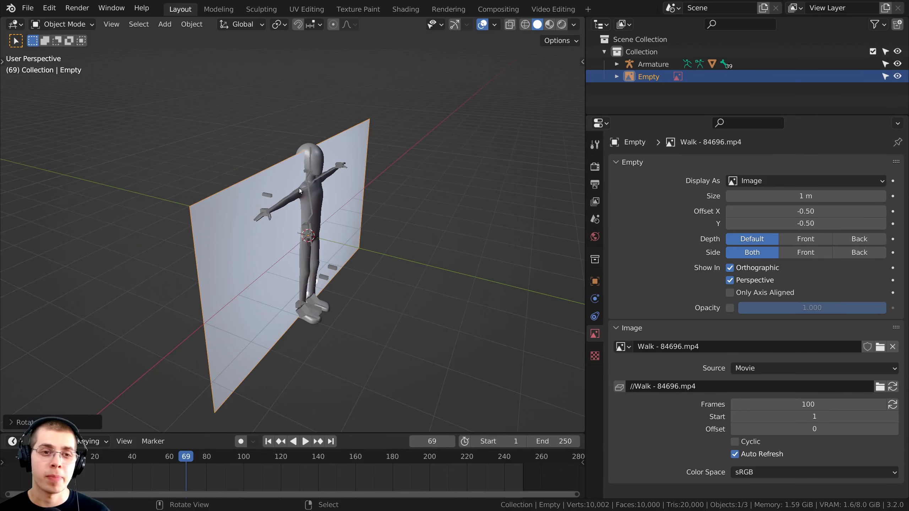
click(307, 193)
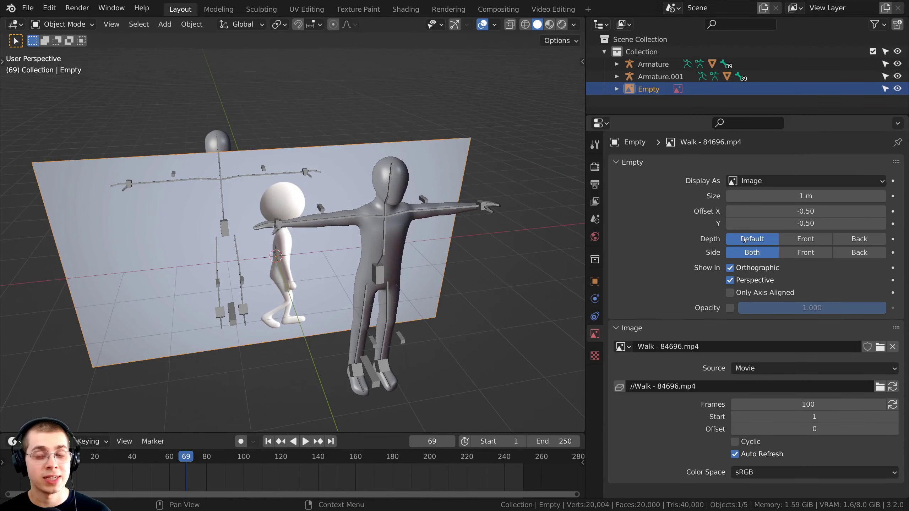
middle_drag(455, 268, 434, 259)
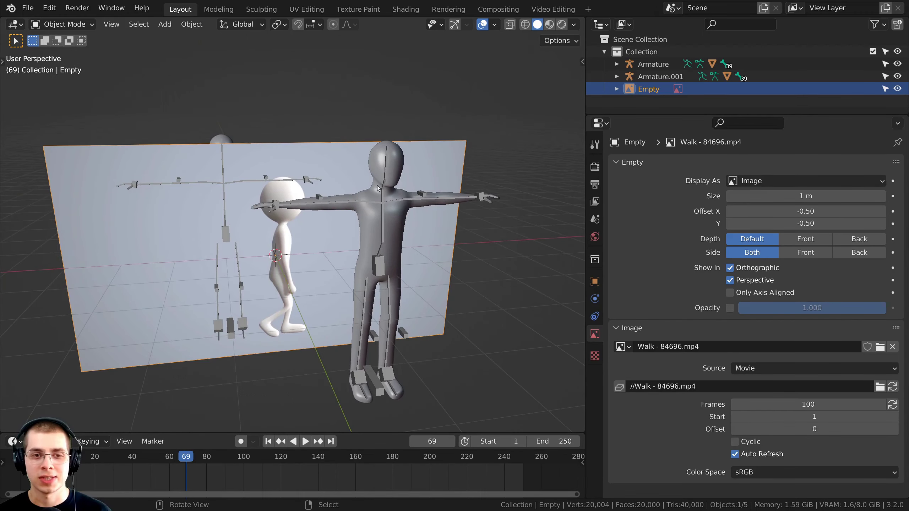
middle_drag(377, 189, 327, 193)
middle_drag(235, 206, 203, 176)
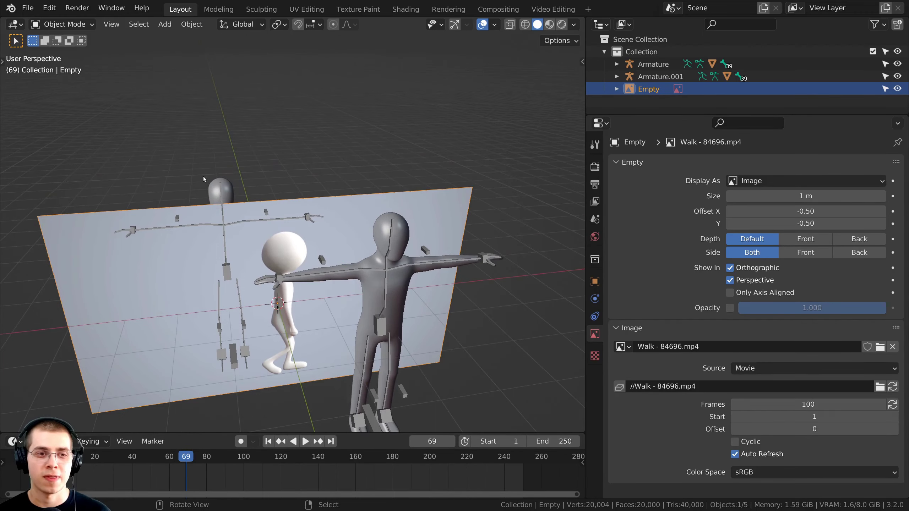
middle_drag(271, 274, 282, 214)
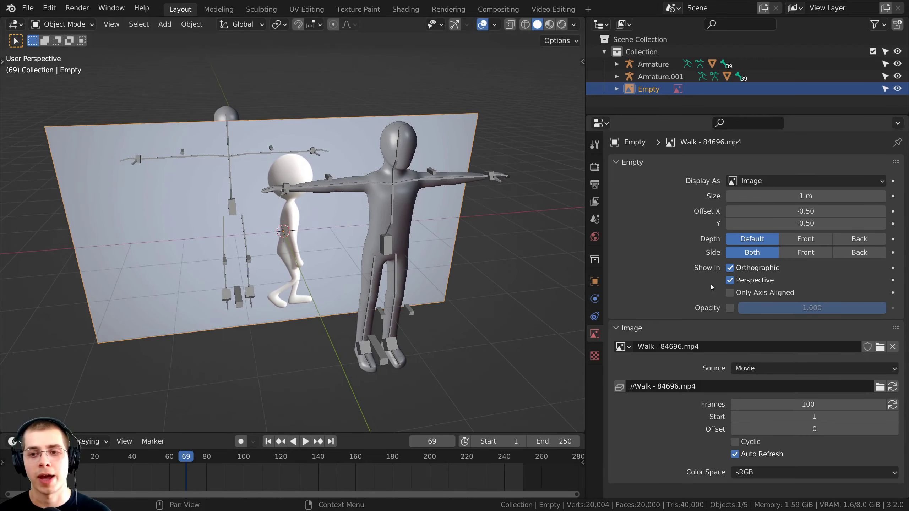
click(801, 239)
mouse_move(468, 266)
middle_down()
mouse_move(384, 216)
mouse_move(373, 167)
mouse_move(392, 252)
mouse_move(368, 204)
mouse_move(337, 184)
mouse_move(344, 179)
middle_up()
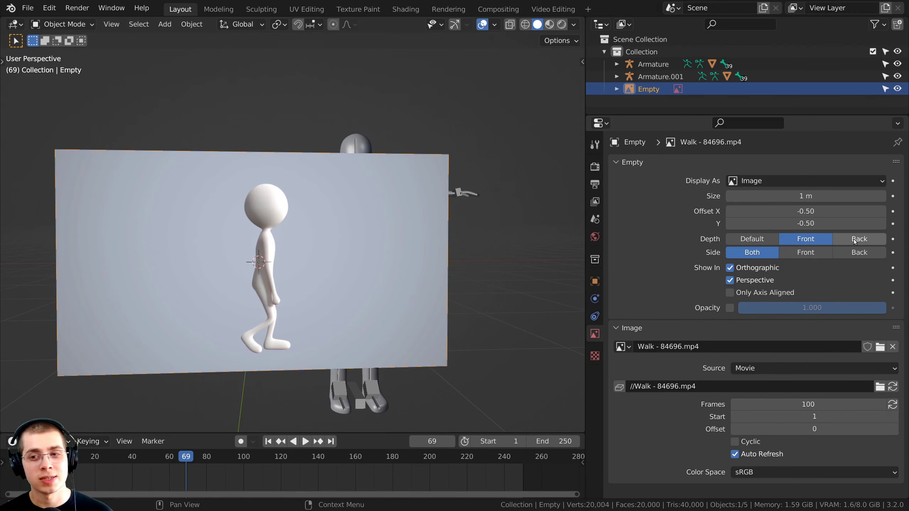
Set the empty's Depth to Back and start playback of the walk video.
click(855, 240)
middle_drag(282, 179, 289, 267)
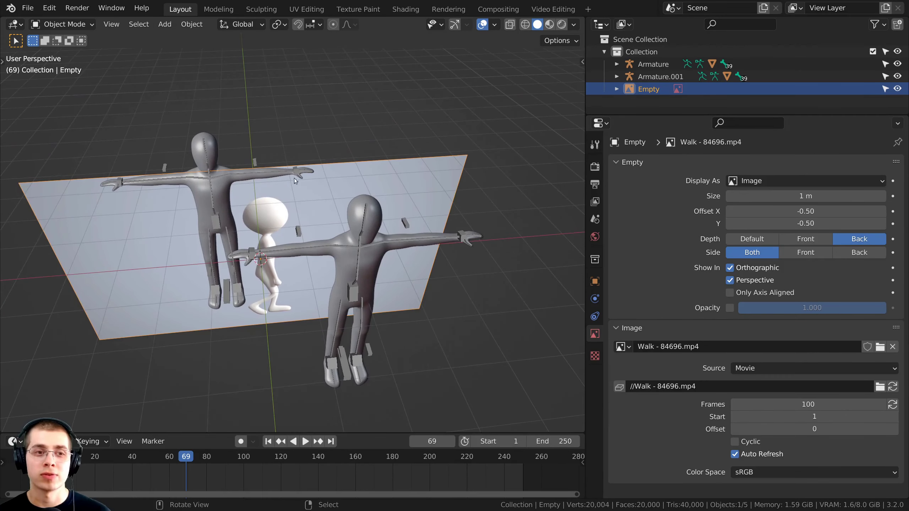
middle_drag(295, 178, 195, 219)
key(space)
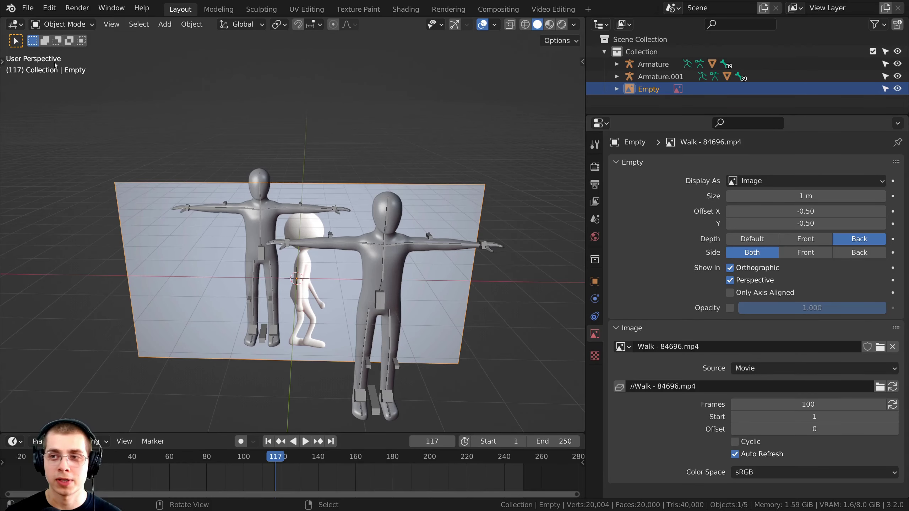
Play, pause and restart the animation with the reference walking behind the characters.
key(space)
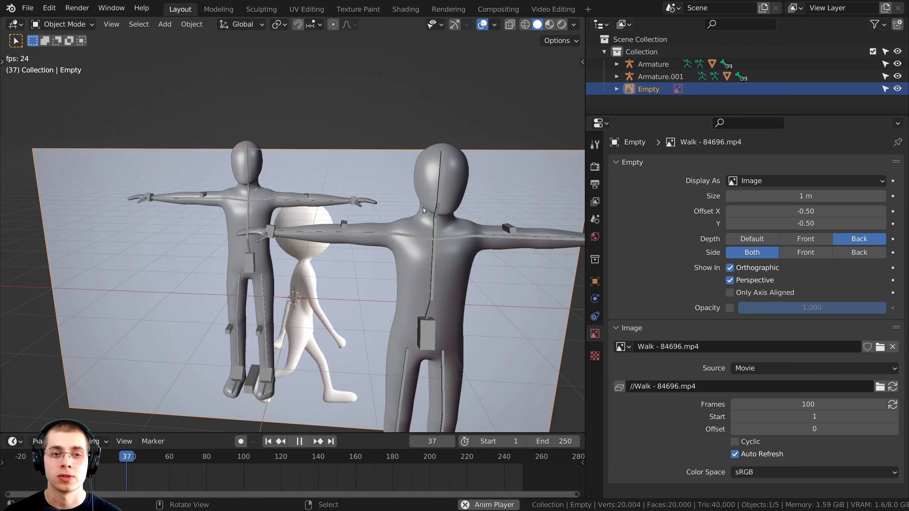
middle_drag(423, 208, 406, 256)
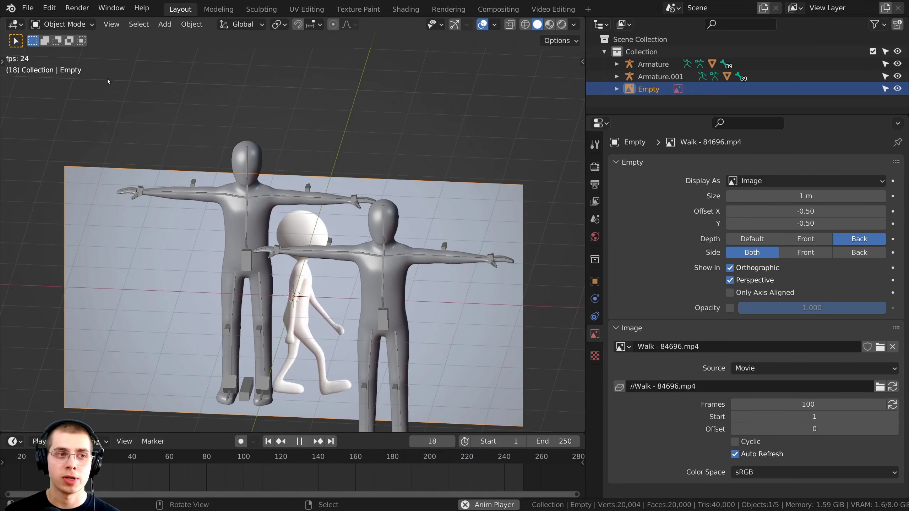
key(space)
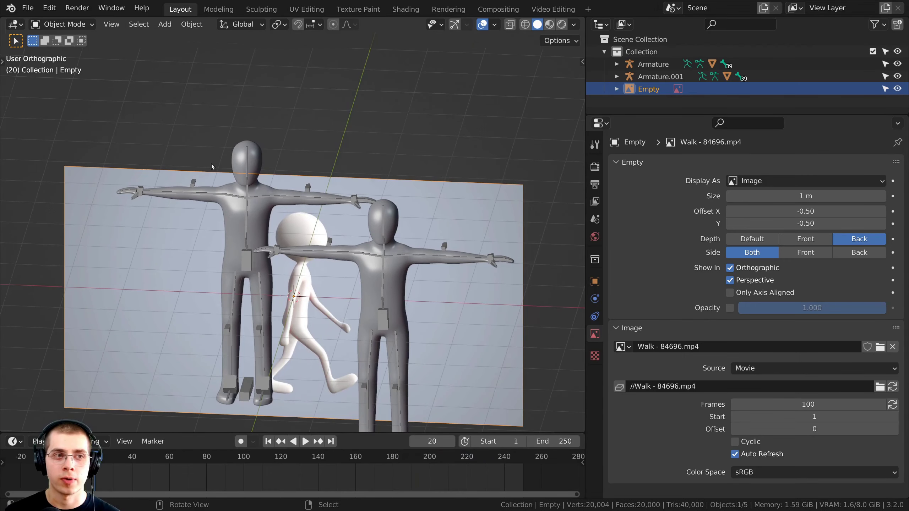
middle_drag(212, 167, 118, 118)
scroll(28, 69, down, 1)
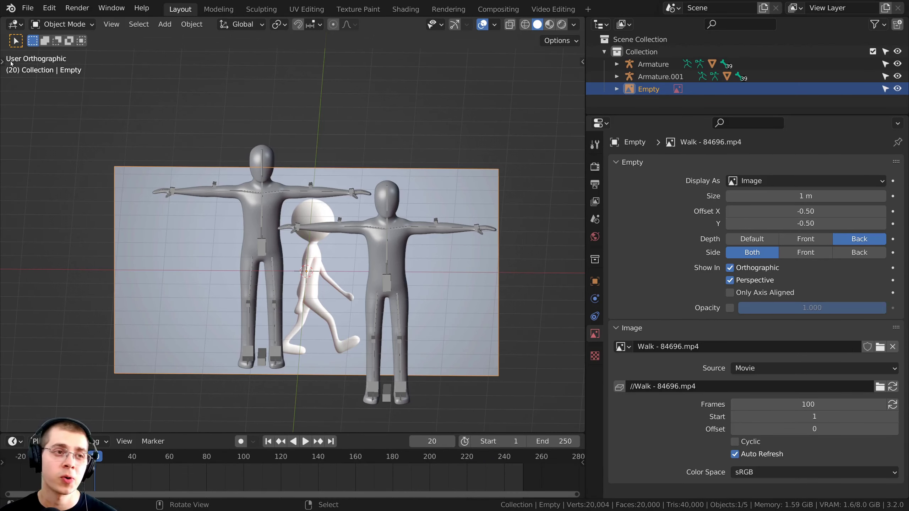
key(space)
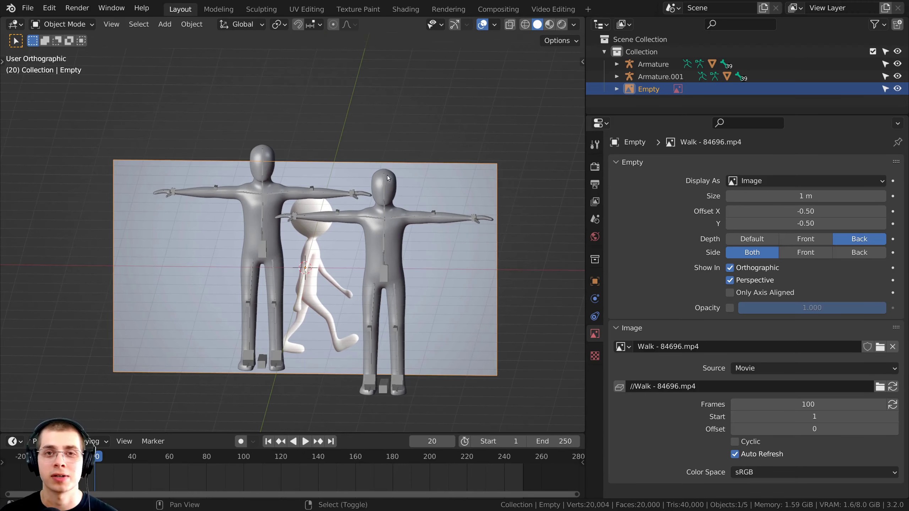
middle_drag(383, 241, 306, 316)
Check the playing reference from front, side, top and angled perspective views.
key(KP_1)
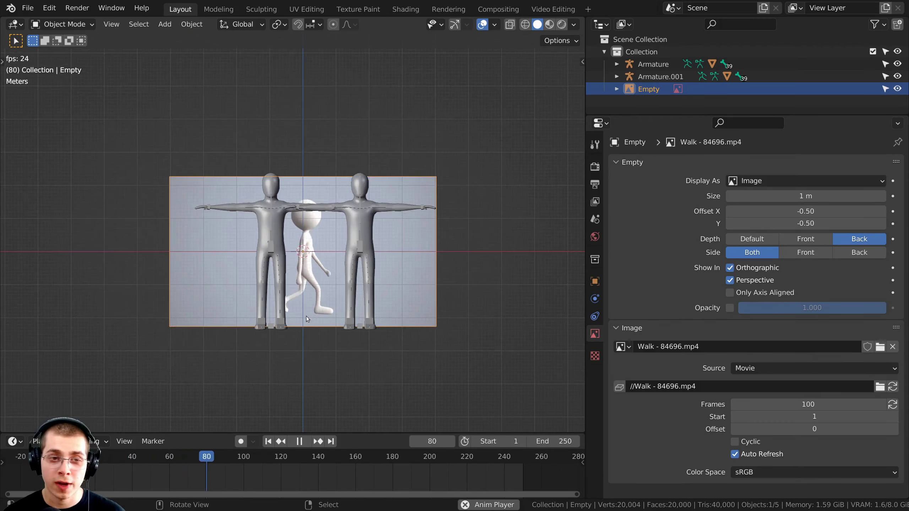
key(KP_3)
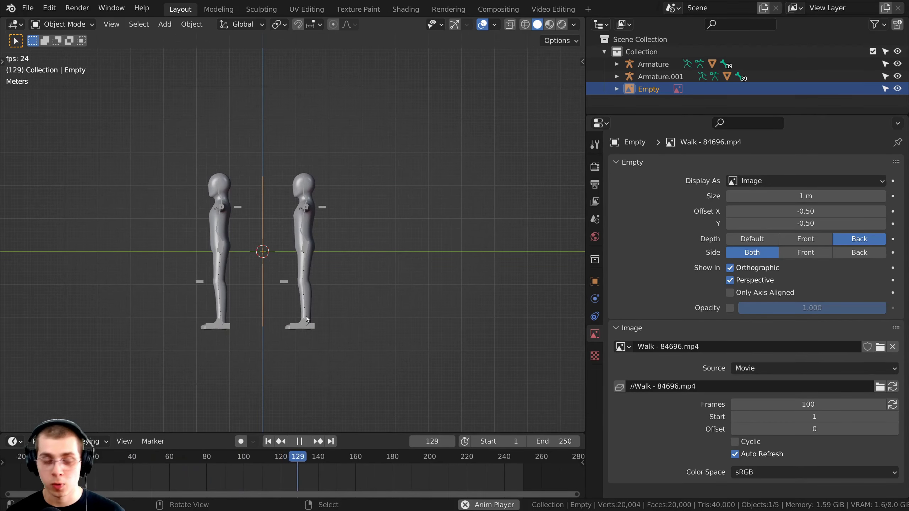
key(KP_7)
key(KP_1)
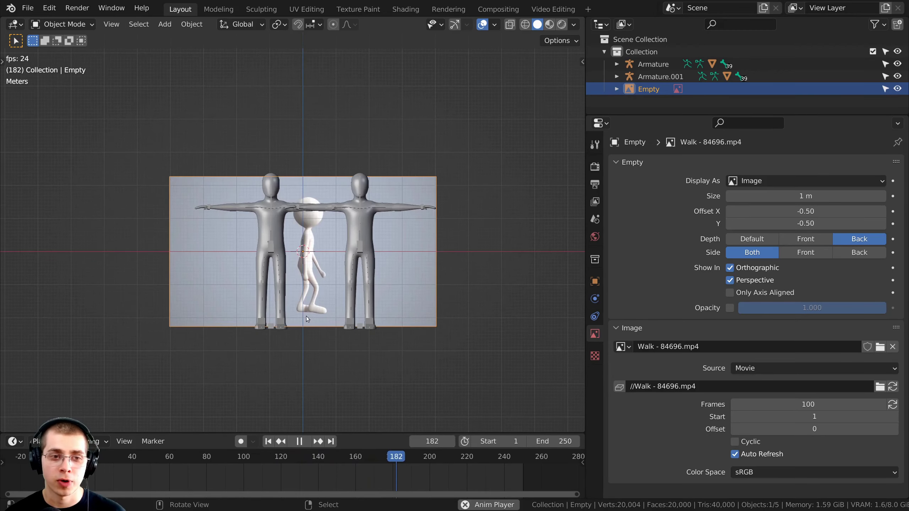
key(KP_3)
middle_drag(306, 316, 306, 316)
key(KP_7)
key(KP_1)
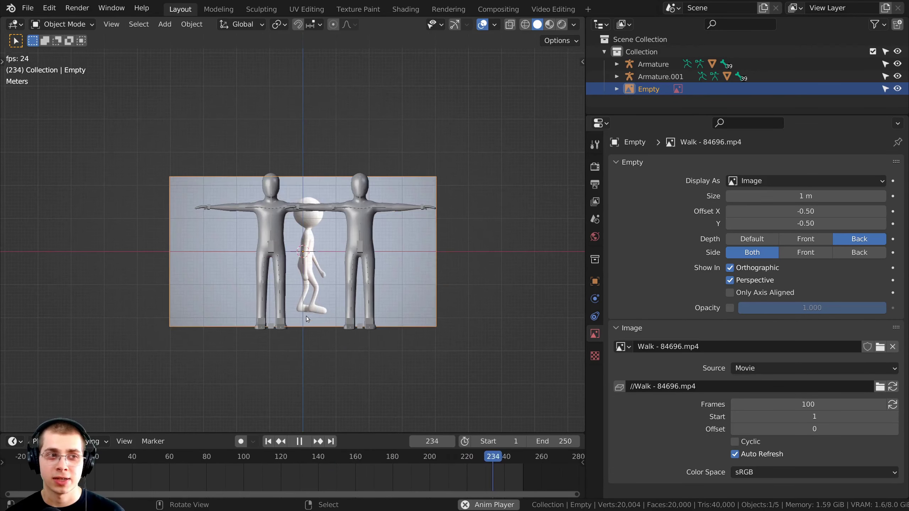
scroll(268, 276, up, 2)
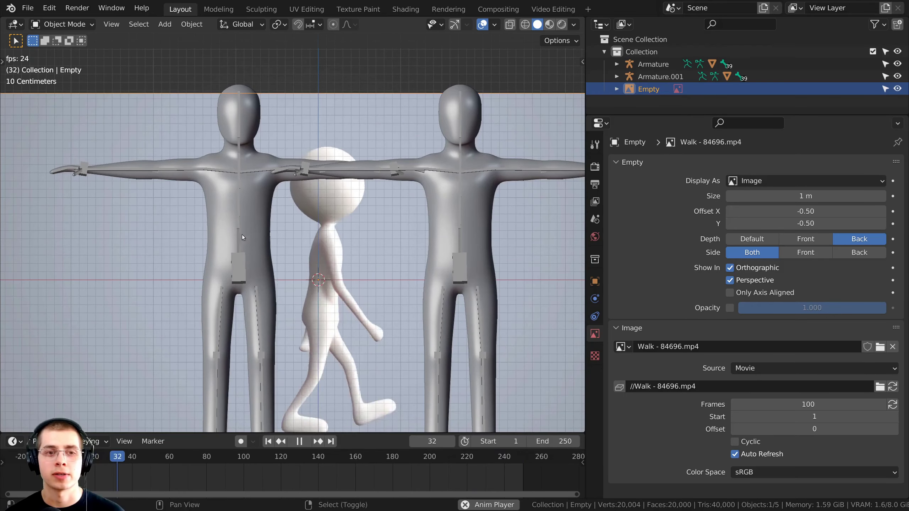
scroll(324, 185, down, 2)
middle_drag(323, 185, 412, 189)
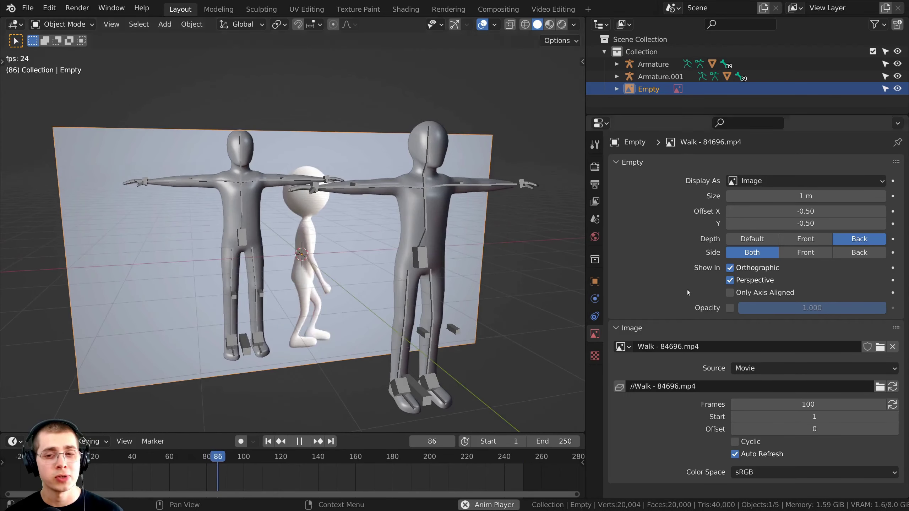
Turn off Show In Perspective for the walk reference Empty, then return to the front view.
click(730, 281)
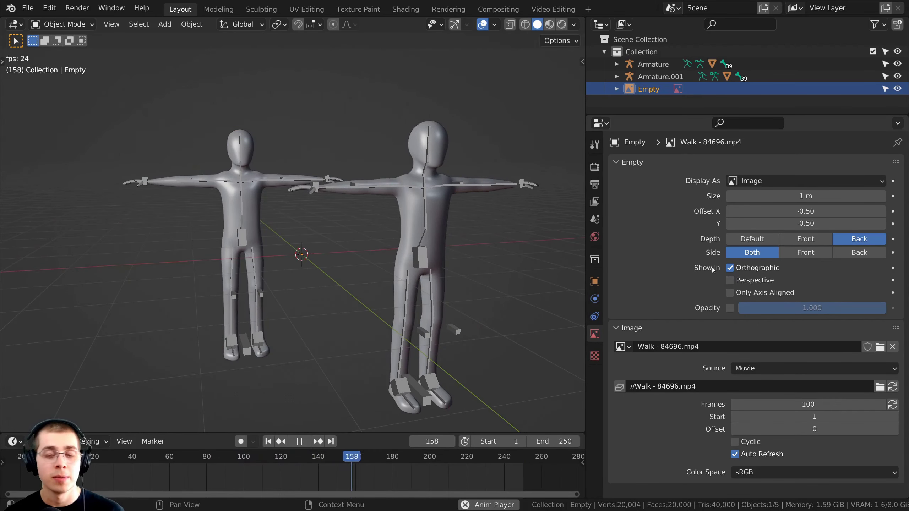
middle_drag(278, 286, 282, 265)
key(space)
key(space)
key(KP_1)
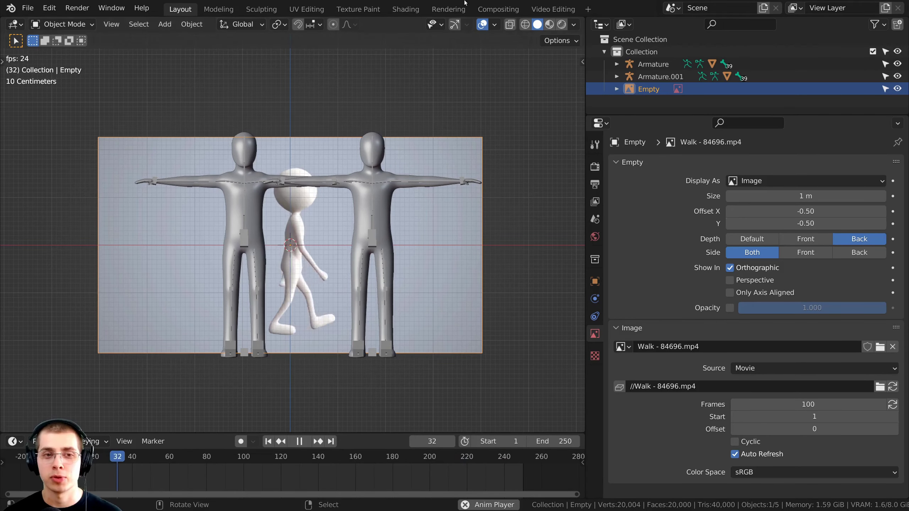
scroll(422, 210, up, 1)
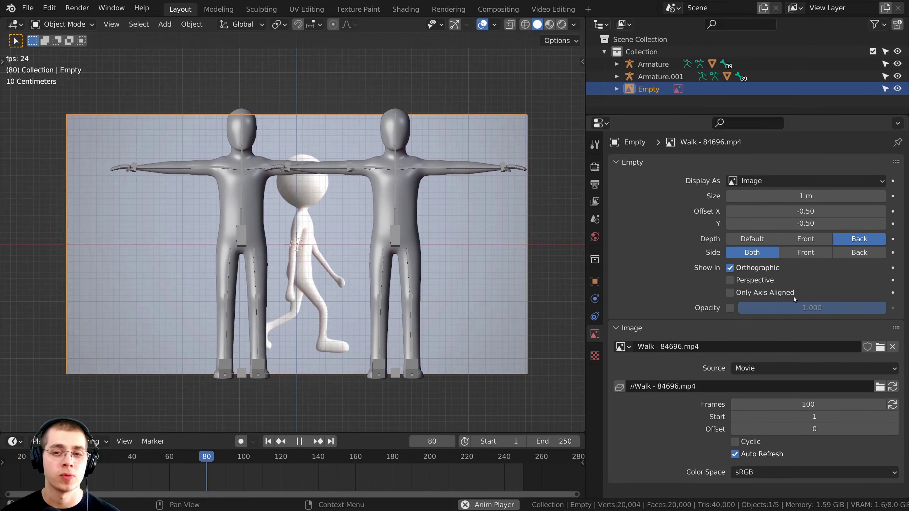
key(Escape)
Enable Opacity and test fading the reference video, then restore it to full opacity.
click(731, 308)
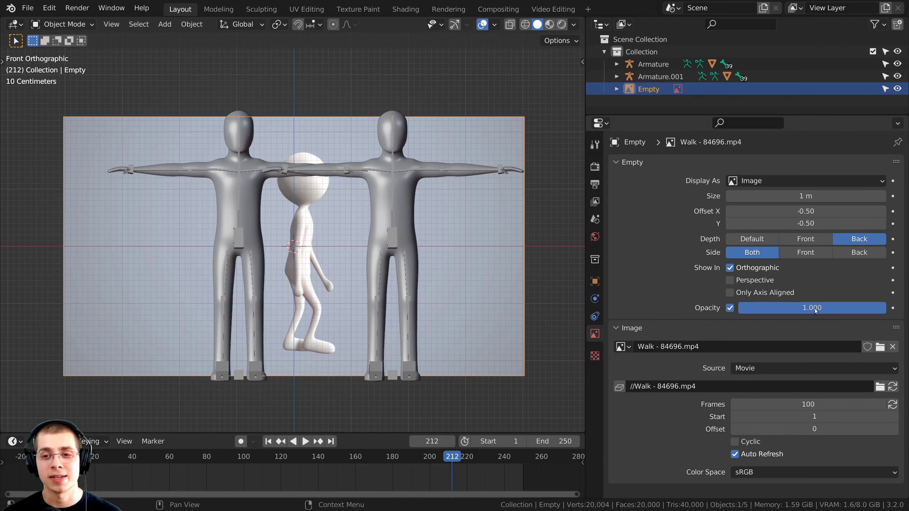
drag(836, 310, 753, 309)
scroll(321, 279, up, 2)
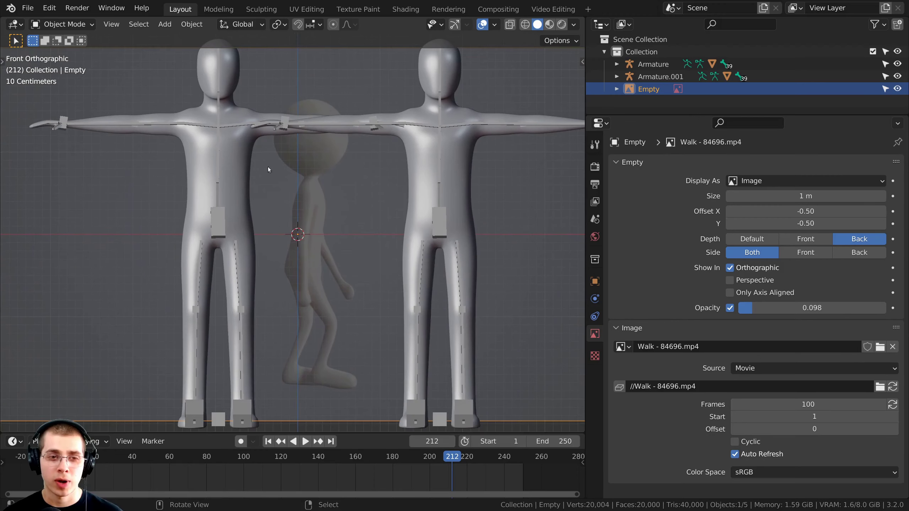
scroll(321, 205, down, 1)
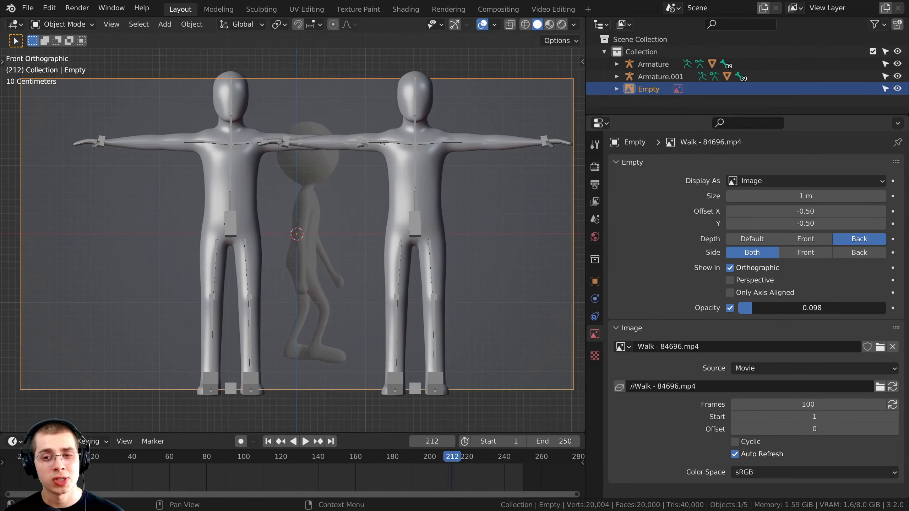
drag(755, 308, 741, 308)
key(space)
key(shift+Left)
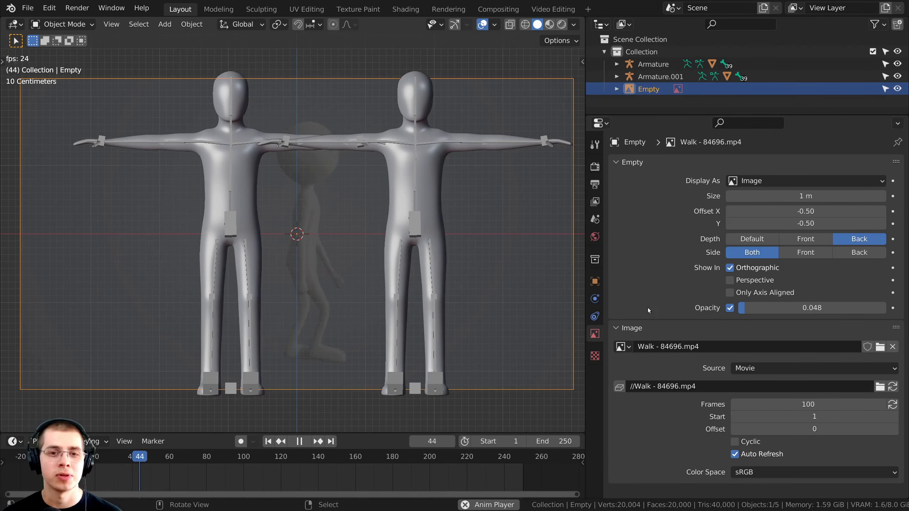
drag(741, 308, 885, 308)
Match the reference movie's length so its Frames value reads 504.
click(616, 163)
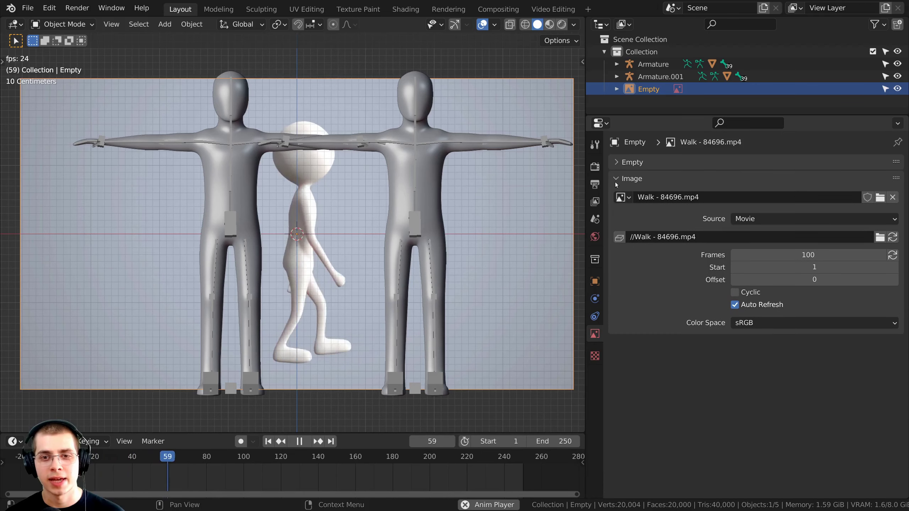
click(617, 181)
click(620, 179)
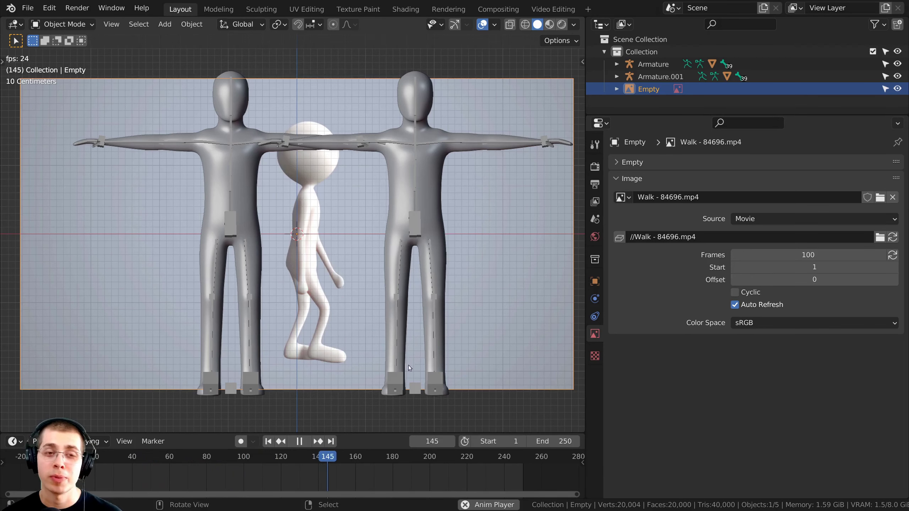
key(Escape)
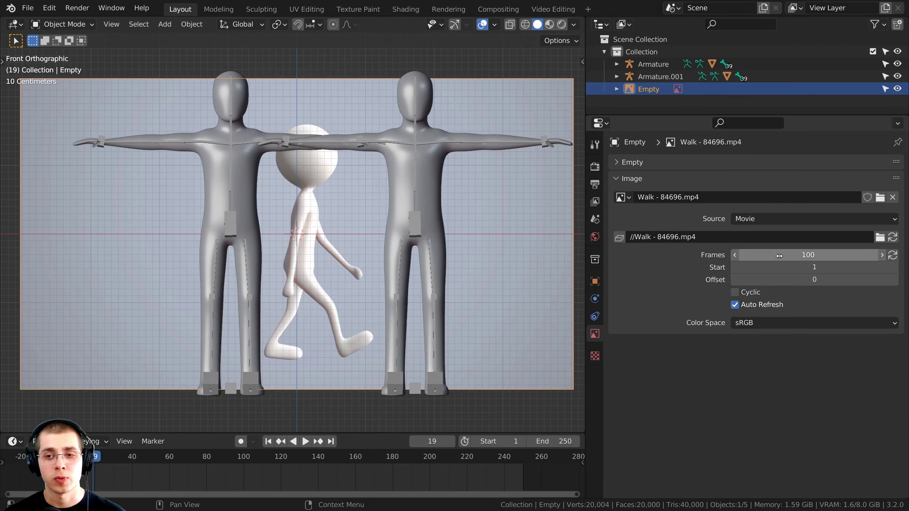
click(893, 255)
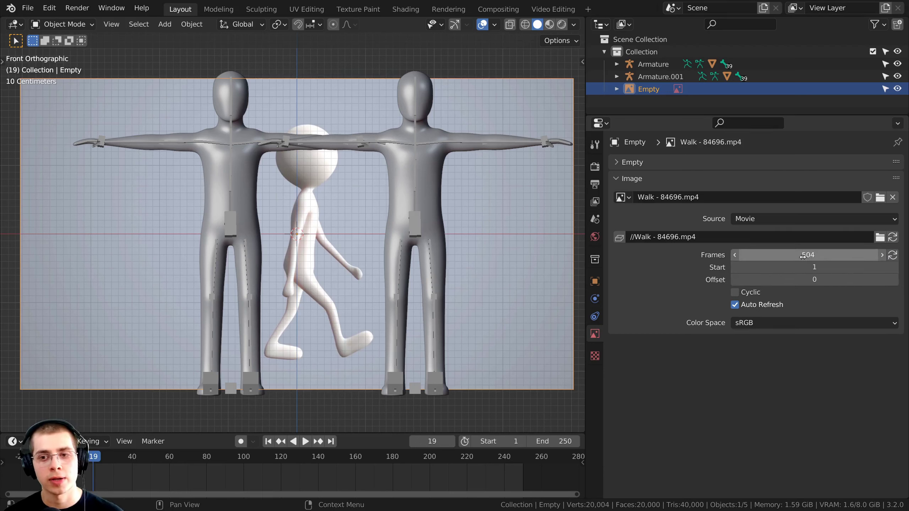
key(Return)
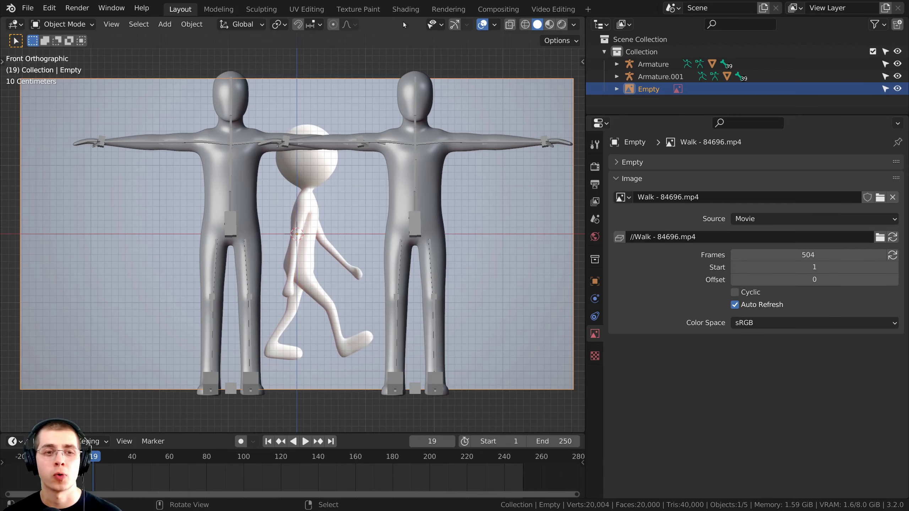
Play the animation through the full-length reference video.
key(g)
key(Escape)
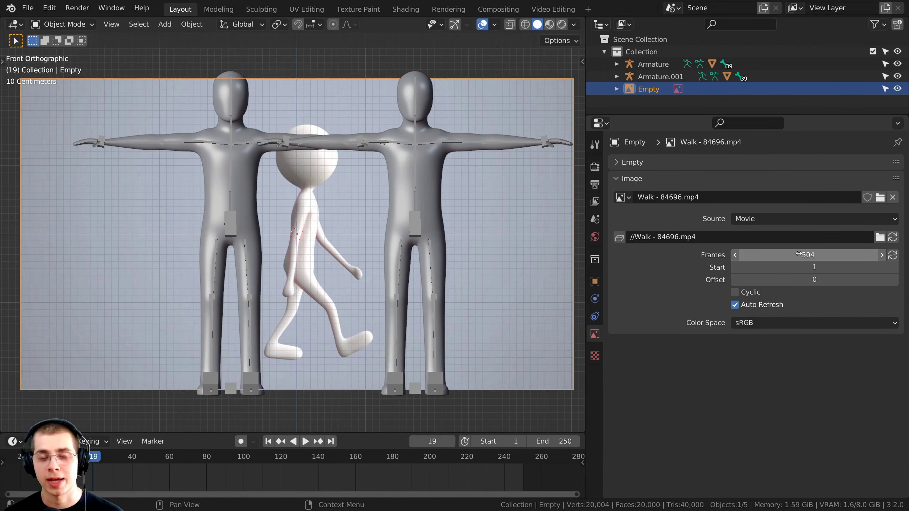
key(space)
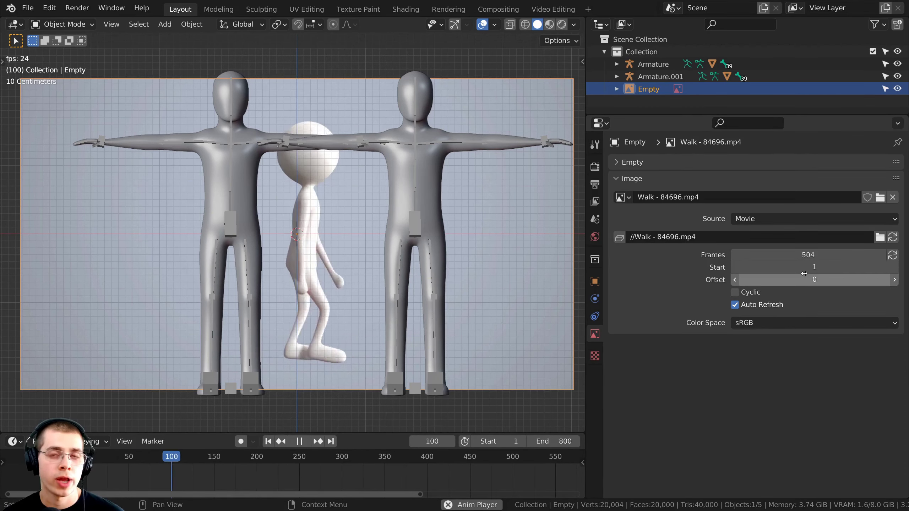
key(Escape)
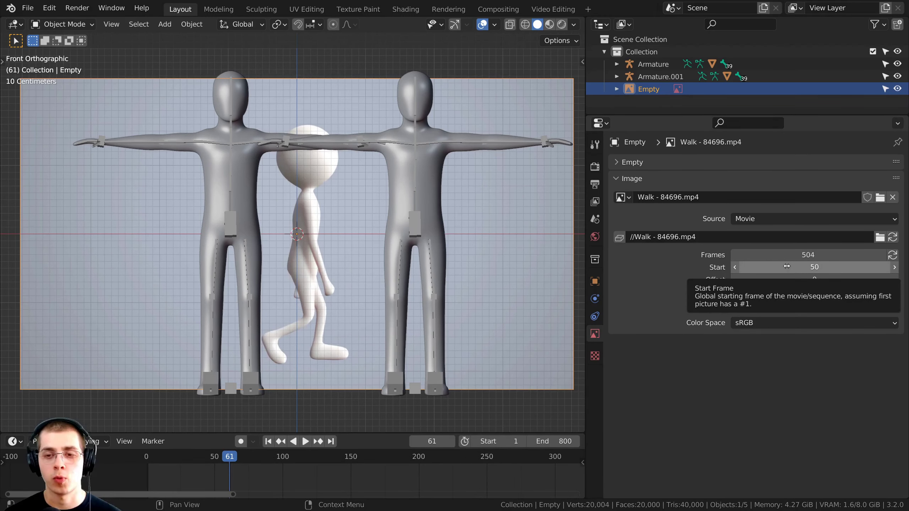
Test a movie Start frame of -50 and drag the Offset to line up the walk.
click(787, 266)
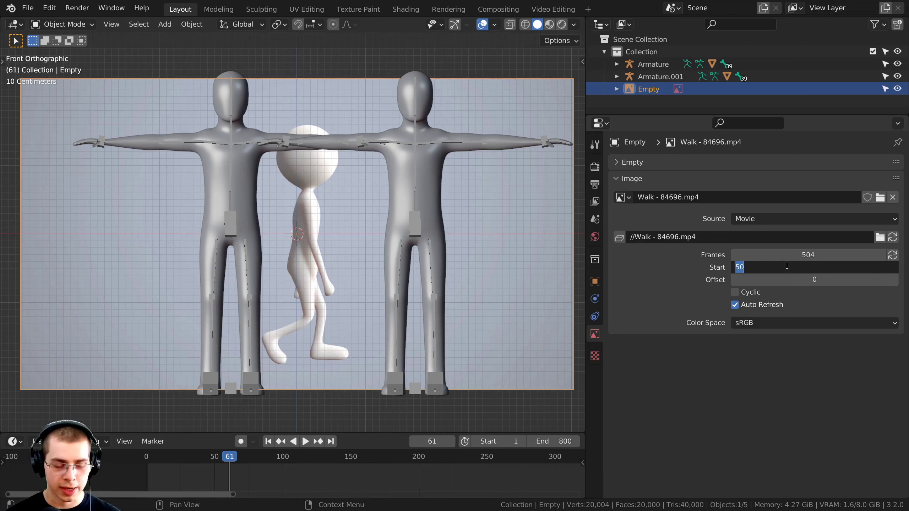
text(-50)
key(Return)
key(shift+Left)
key(space)
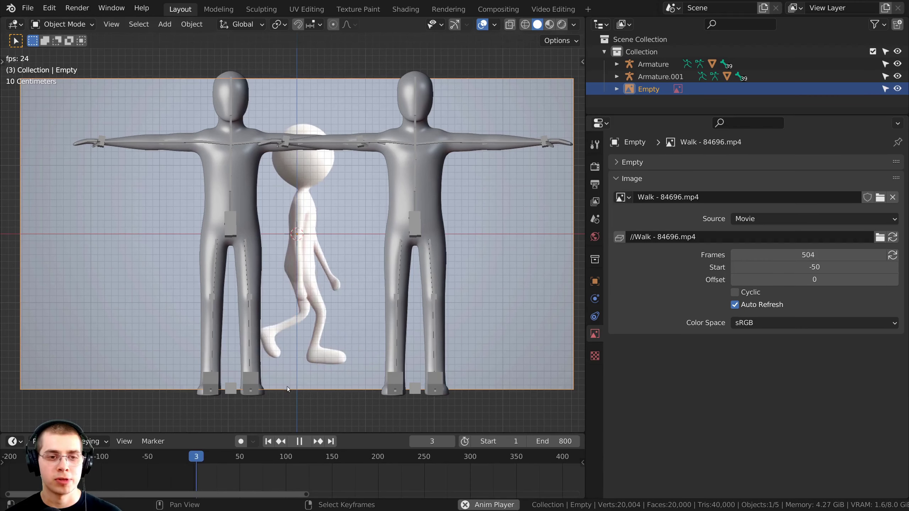
scroll(356, 304, up, 1)
key(space)
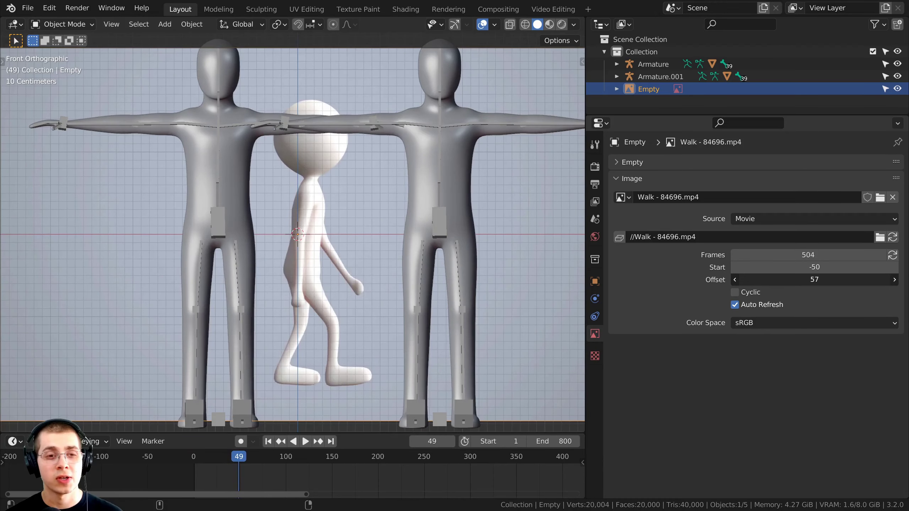
drag(815, 280, 900, 279)
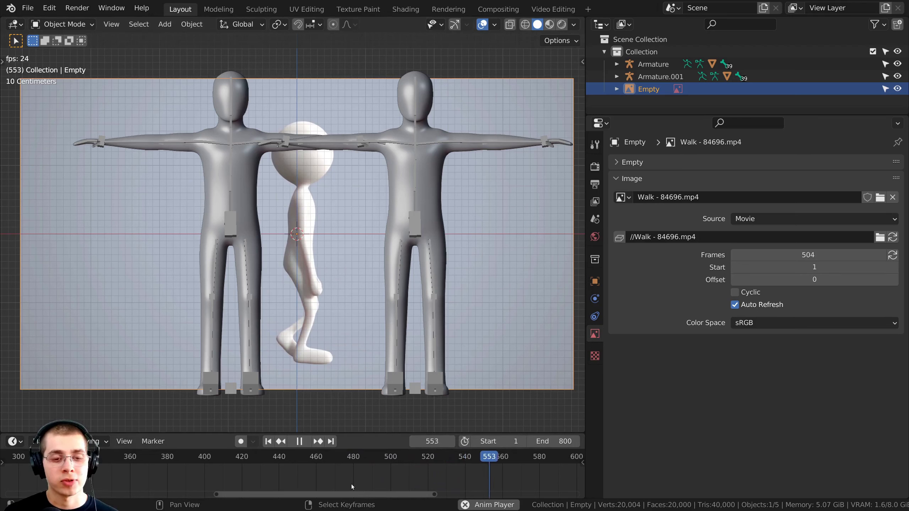
Scrub back to frames 491 and 435 and replay to confirm the reference video loops.
click(374, 476)
key(space)
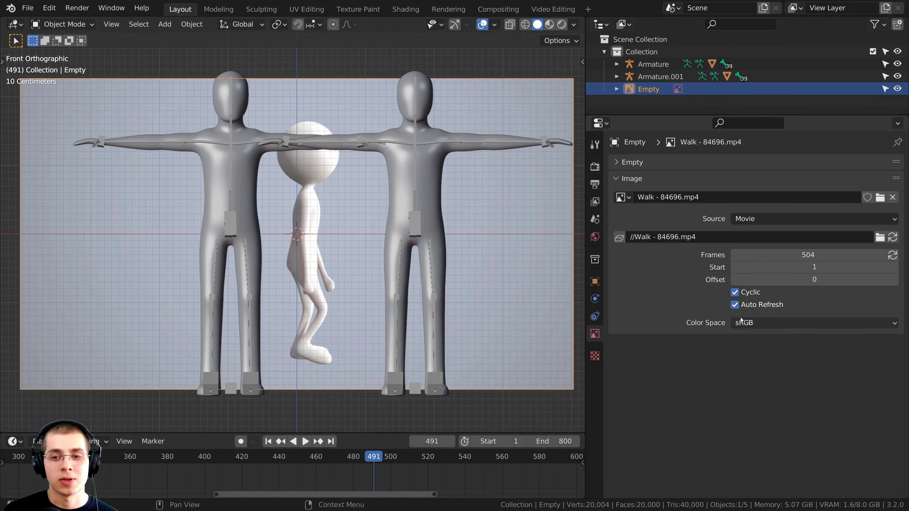
key(space)
click(270, 481)
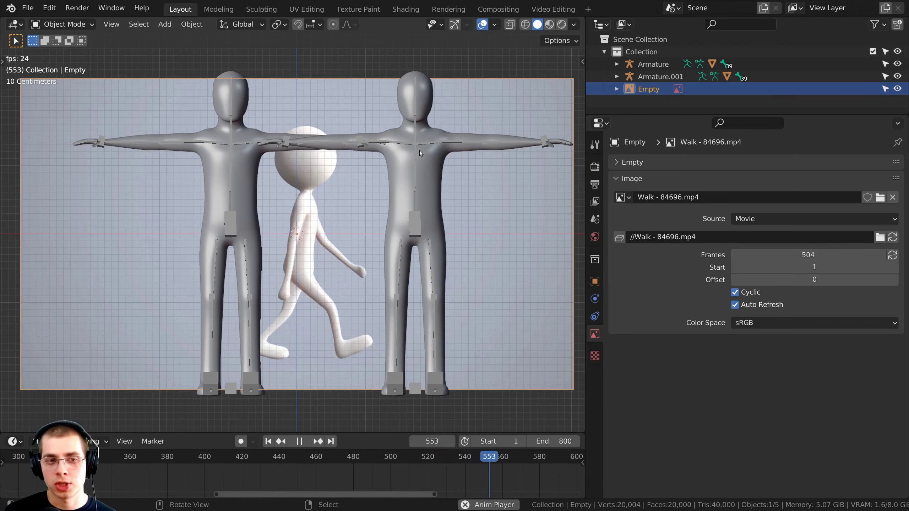
scroll(309, 476, down, 6)
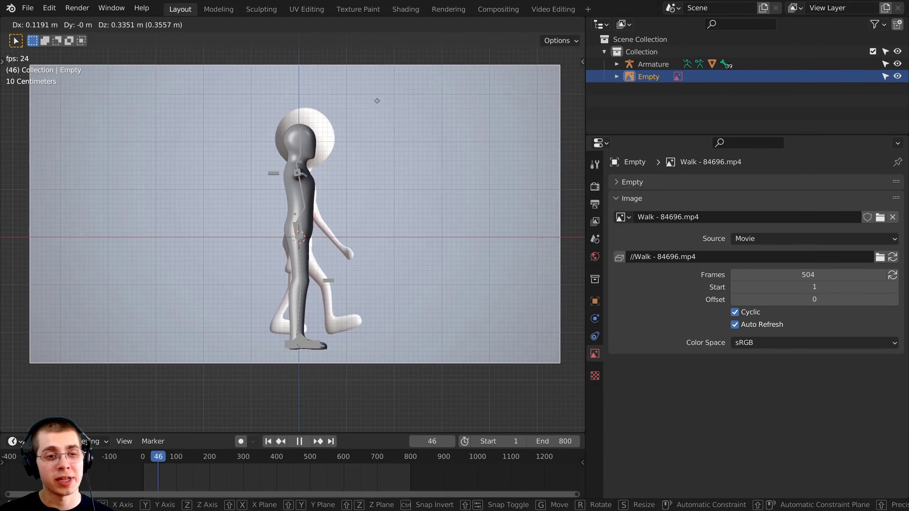
Select the walk-video Empty in the viewport, leaving it in place.
key(g)
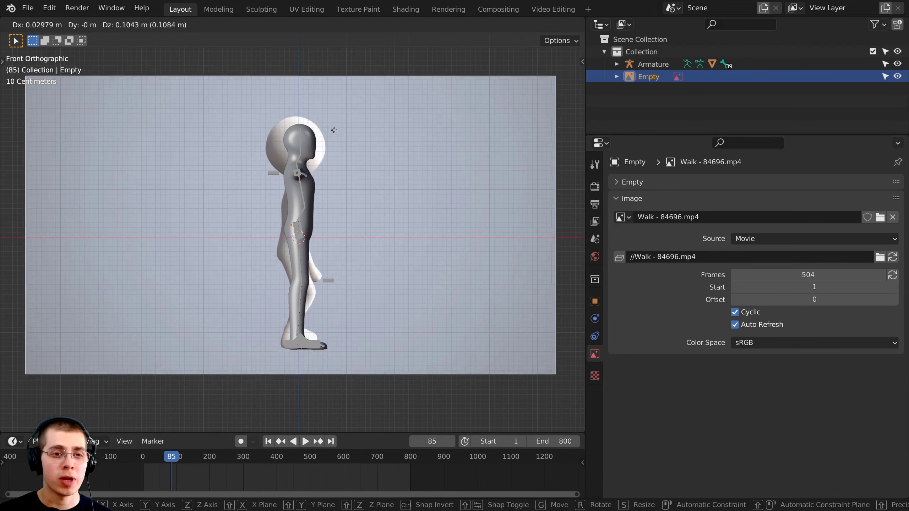
key(Escape)
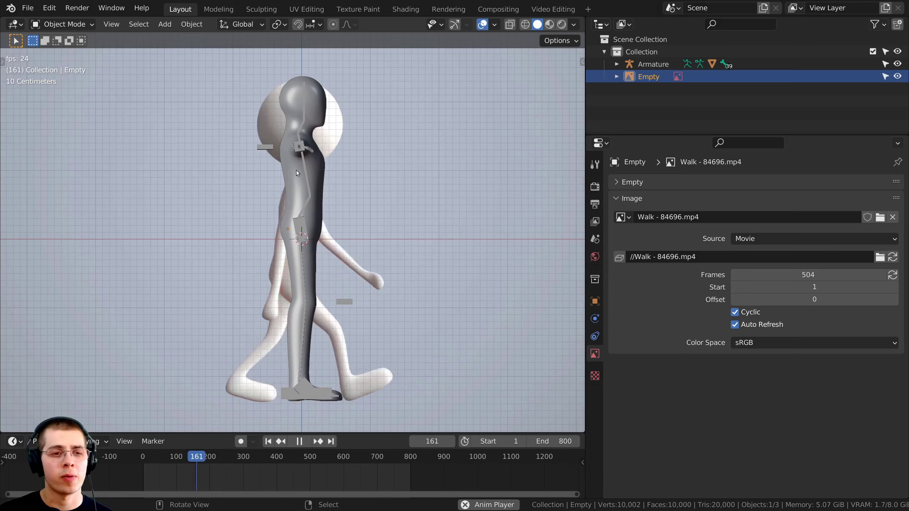
click(296, 172)
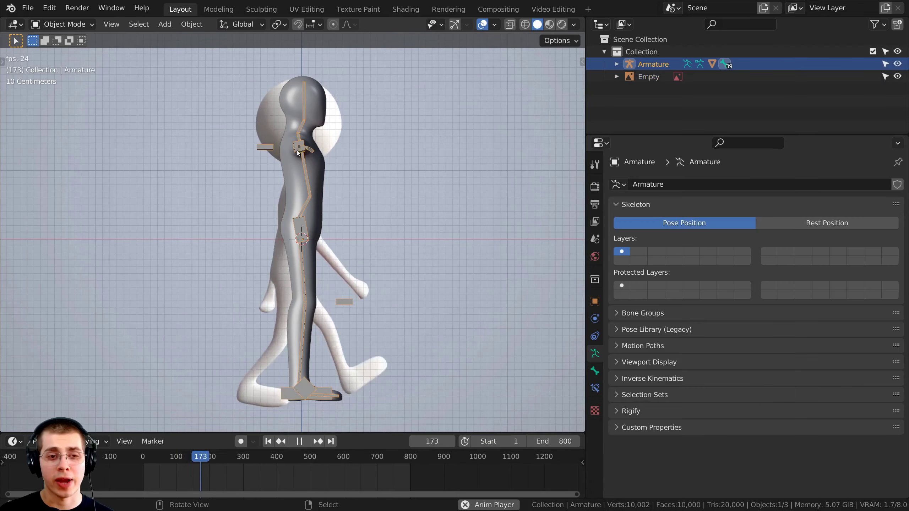
click(287, 136)
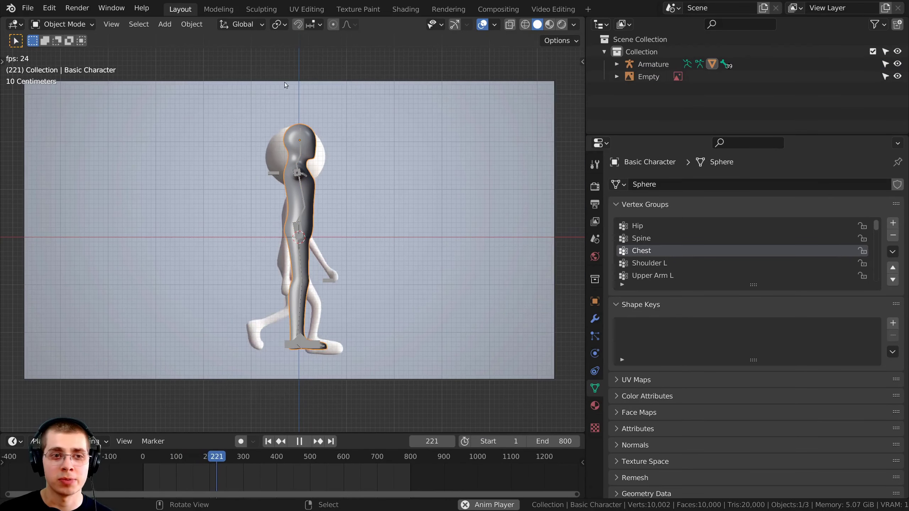
click(284, 82)
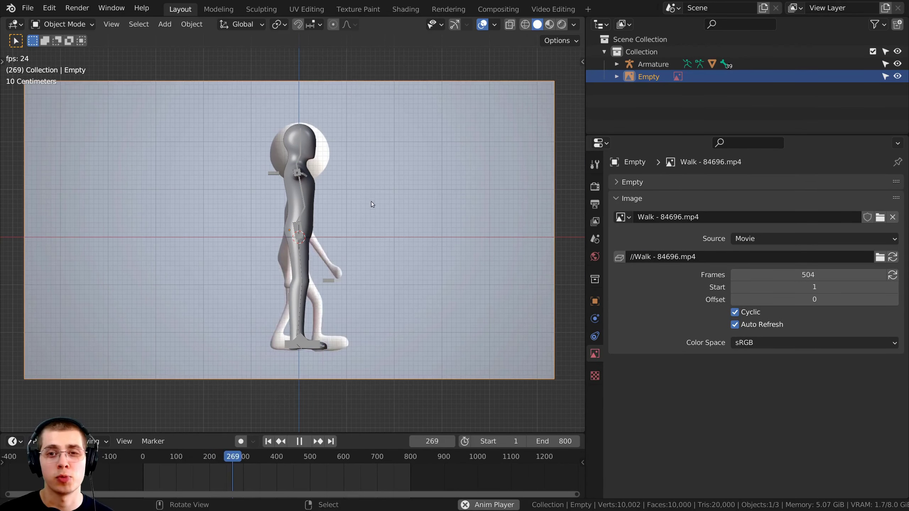
key(g)
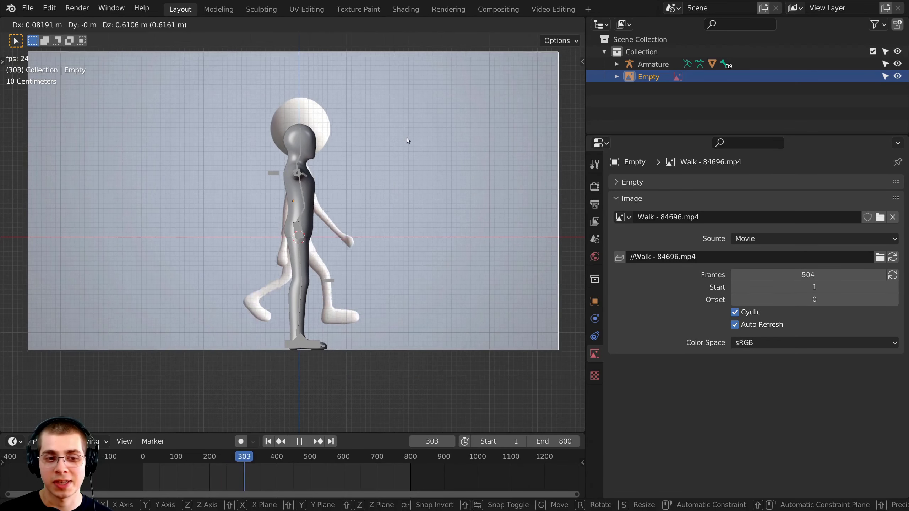
key(Escape)
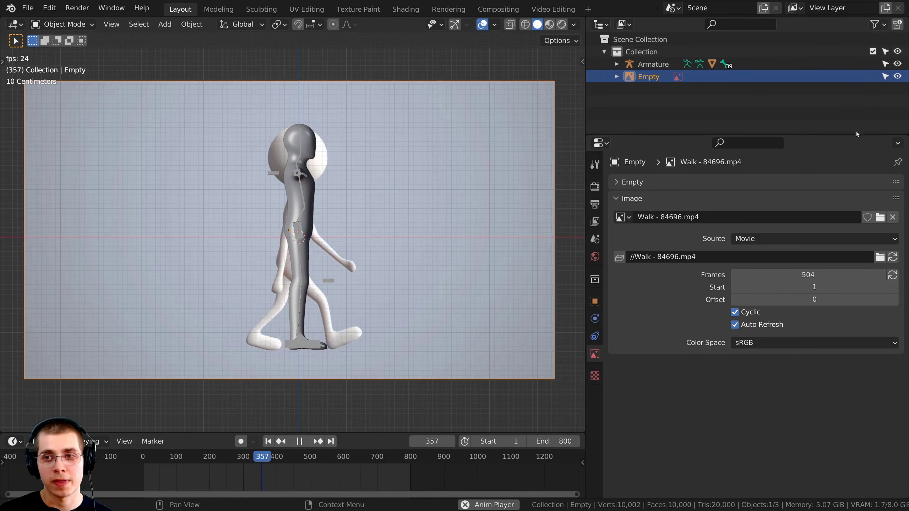
Make the Empty unselectable in the Outliner, stop playback, and show the Outliner filter options.
click(886, 77)
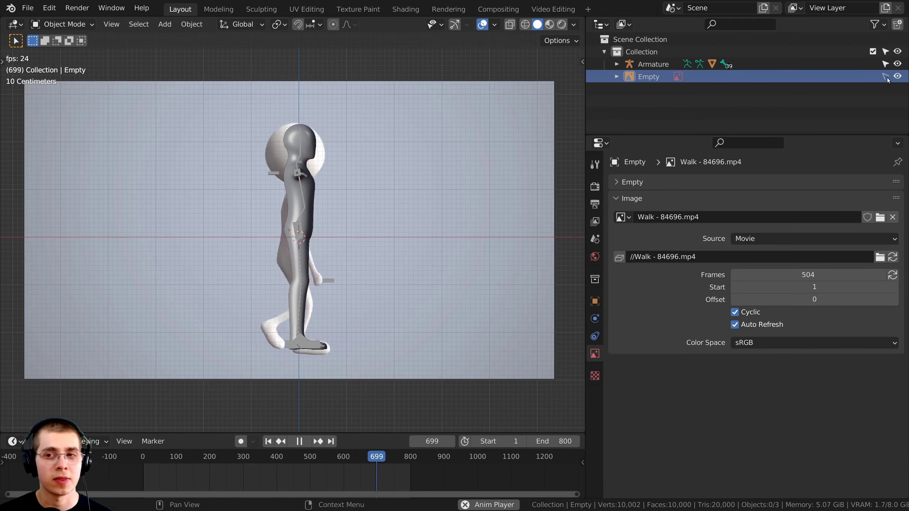
key(space)
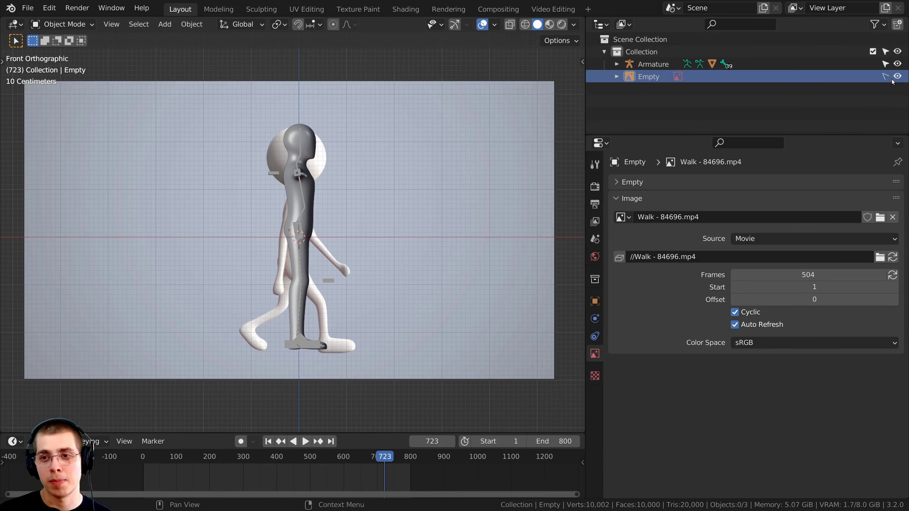
click(873, 26)
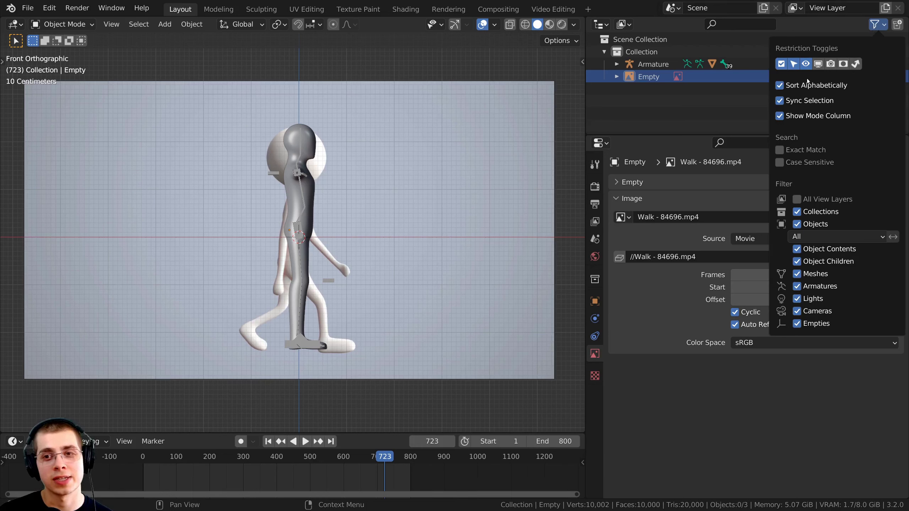
Toggle the walk-video Empty's visibility off and on, then orbit to a perspective view of the character.
key(space)
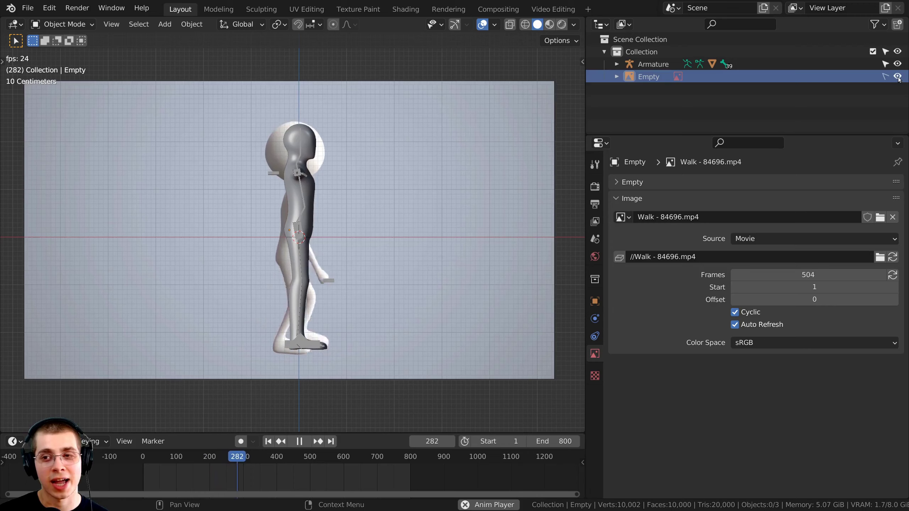
click(898, 76)
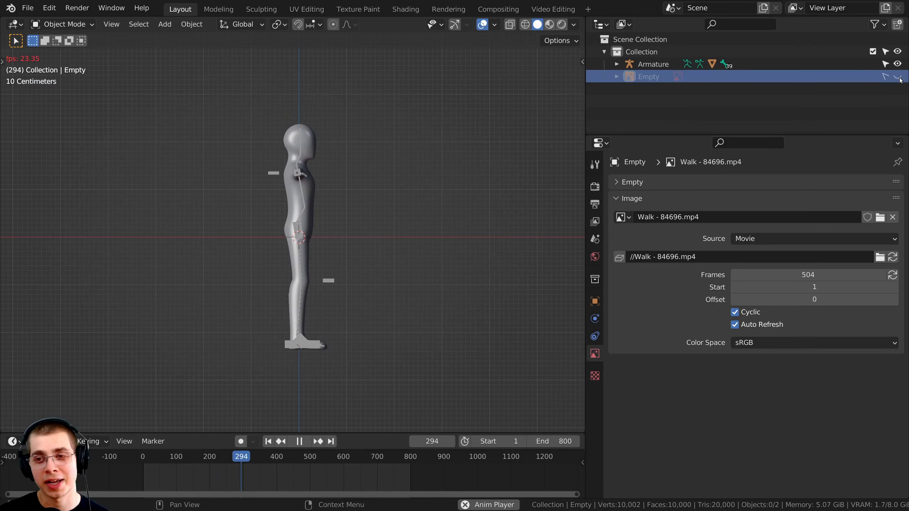
key(space)
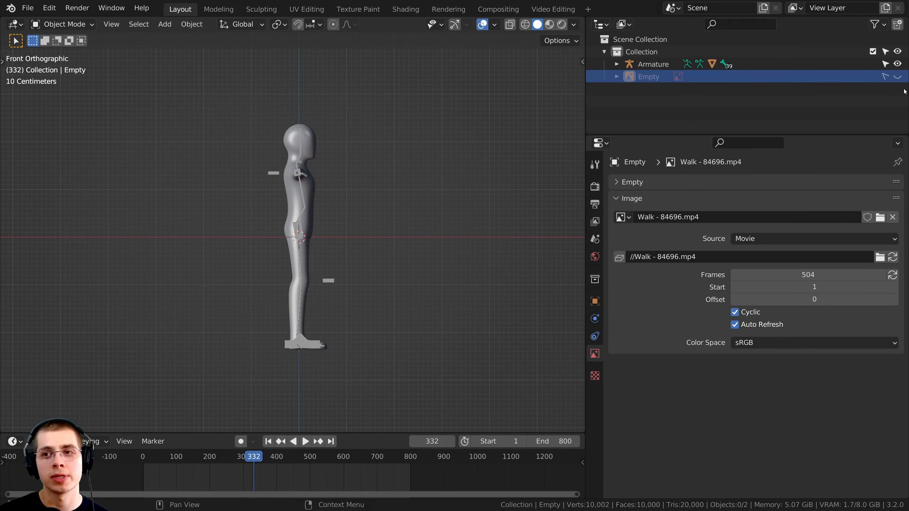
click(898, 76)
middle_drag(558, 184, 338, 178)
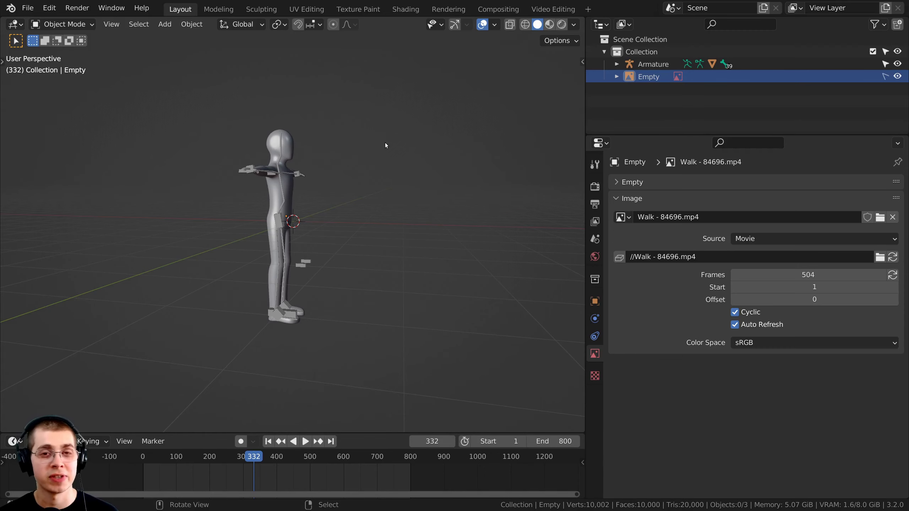
Add a camera to the scene and look through it with Numpad 0.
mouse_move(385, 145)
middle_down()
mouse_move(373, 139)
mouse_move(385, 135)
middle_up()
key(shift+a)
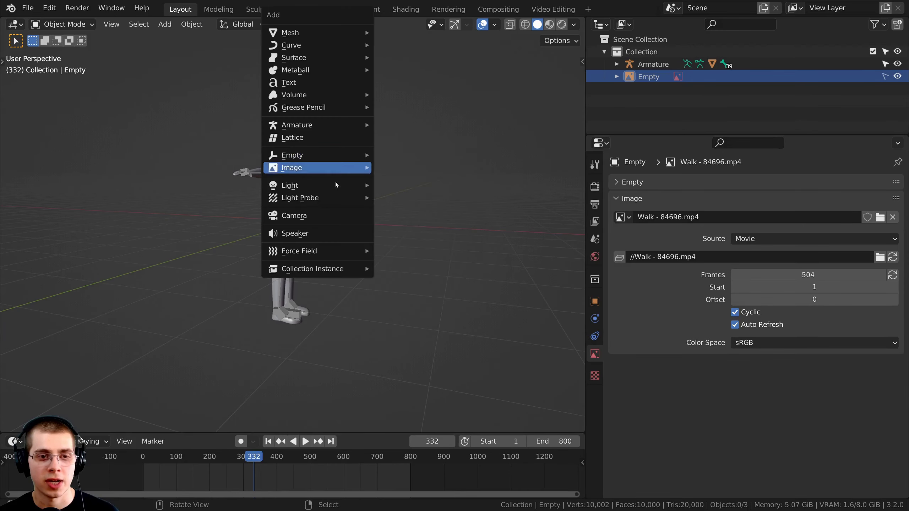
click(319, 215)
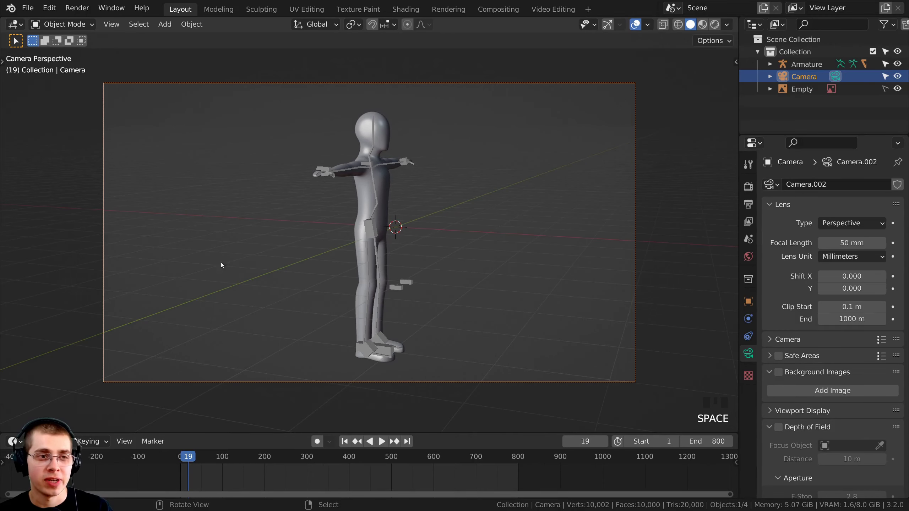
scroll(424, 197, down, 7)
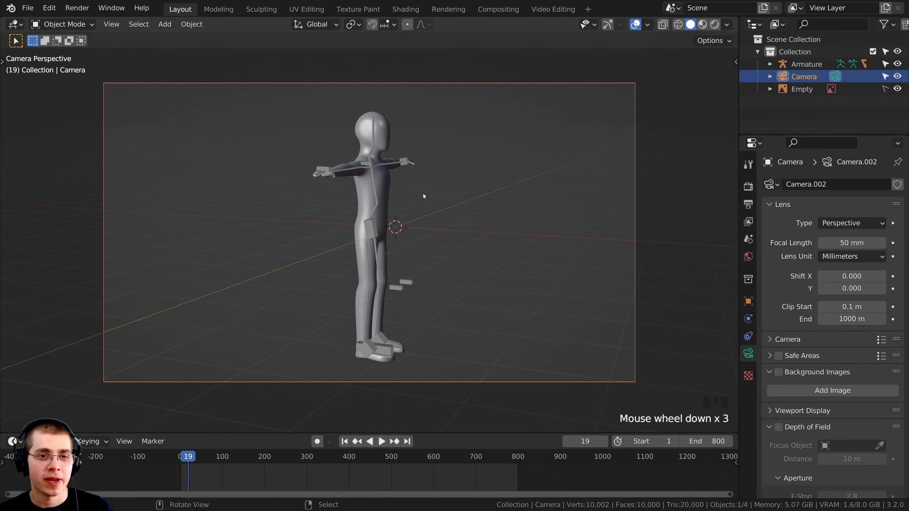
scroll(445, 206, down, 1)
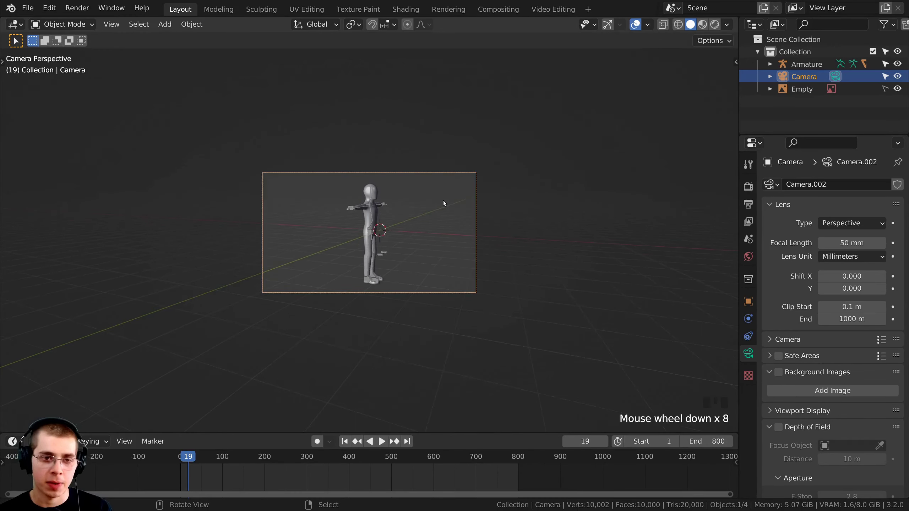
middle_drag(444, 202, 462, 215)
key(KP_0)
key(KP_0)
key(KP_0)
key(KP_0)
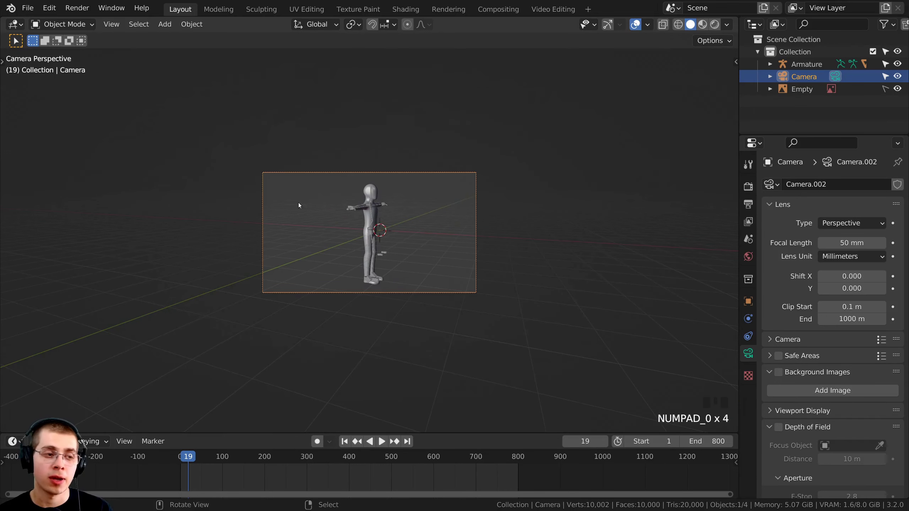
Drop Walk - 84696.mp4 onto the camera view as its background image and play it.
drag(346, 510, 284, 111)
scroll(276, 169, up, 1)
key(space)
drag(739, 325, 658, 354)
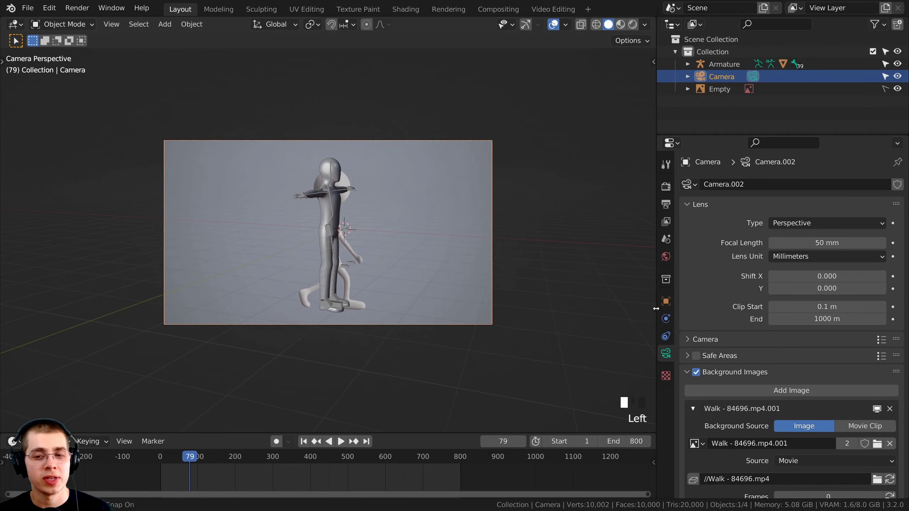
Remove the camera's dropped-in walk background image entry.
click(666, 353)
scroll(787, 358, down, 8)
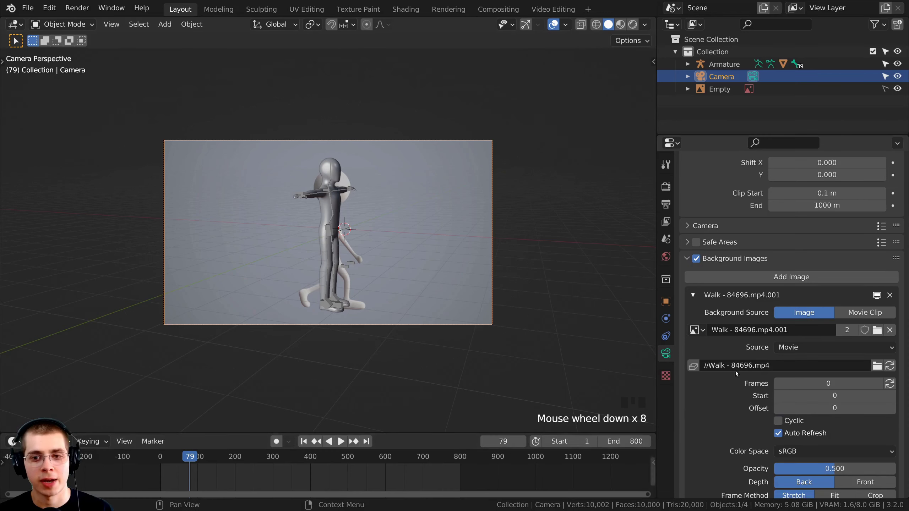
click(697, 259)
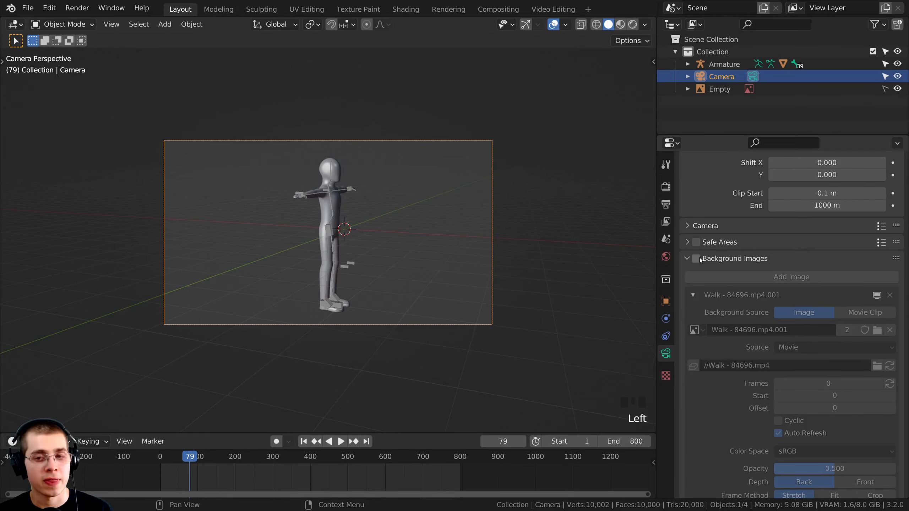
click(697, 258)
click(700, 261)
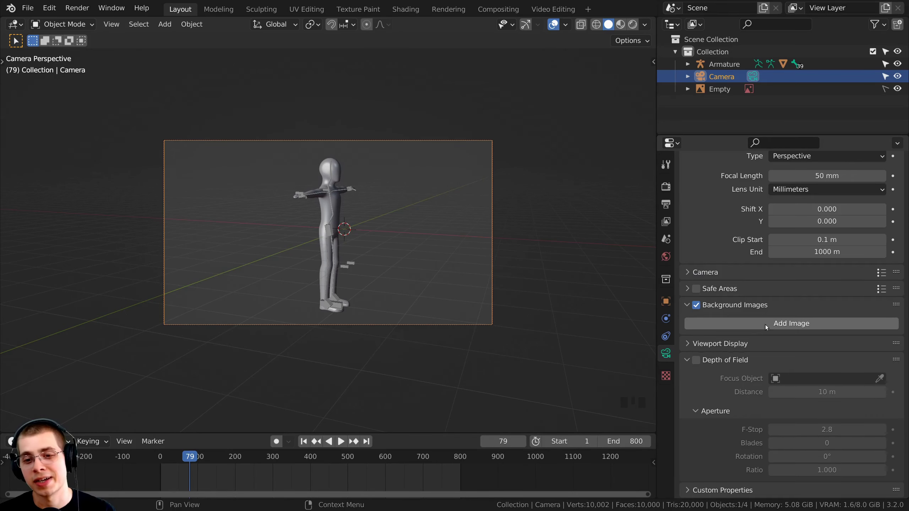
Add a new empty background image slot to the camera and browse for its file.
click(798, 326)
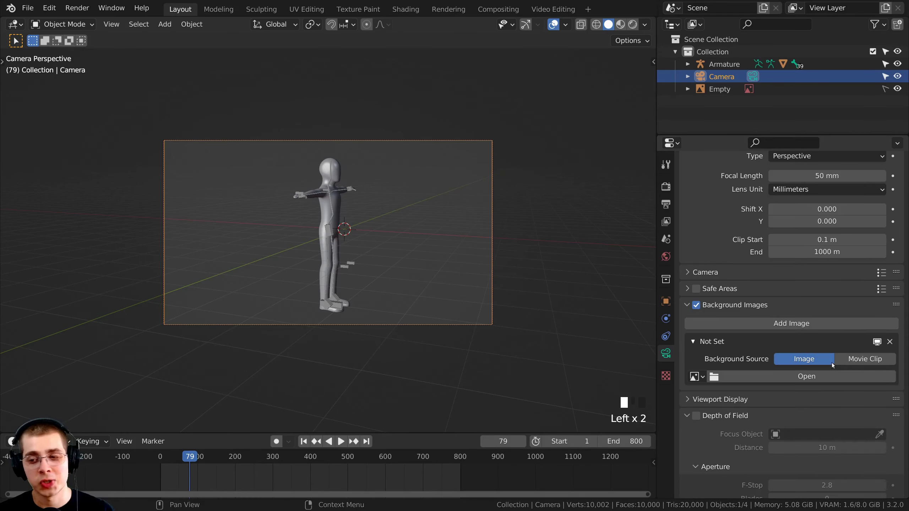
click(808, 363)
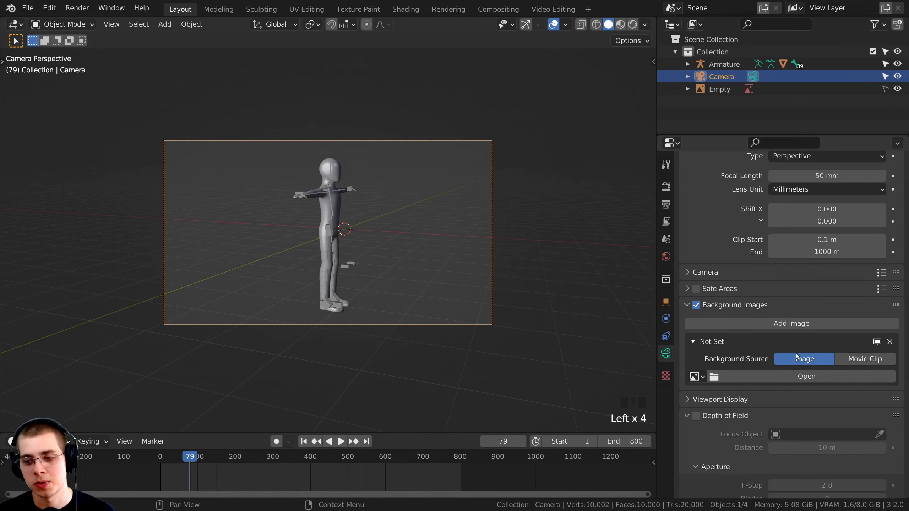
click(782, 377)
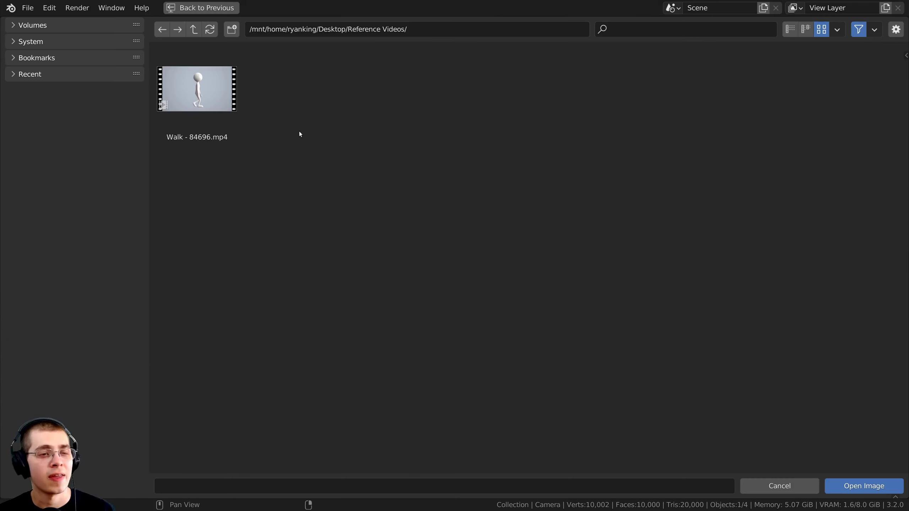
Load Walk - 84696.mp4 into the camera's background slot and test playback.
double_click(198, 93)
key(space)
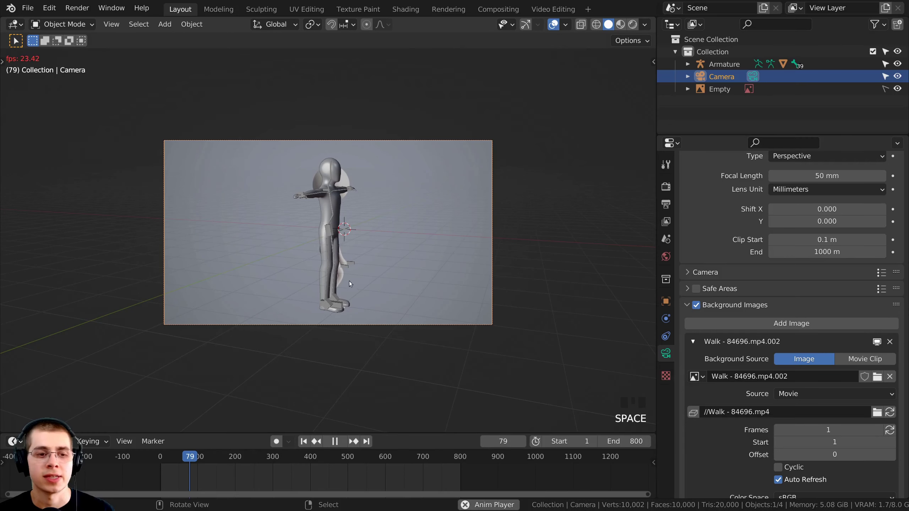
key(space)
scroll(756, 337, down, 1)
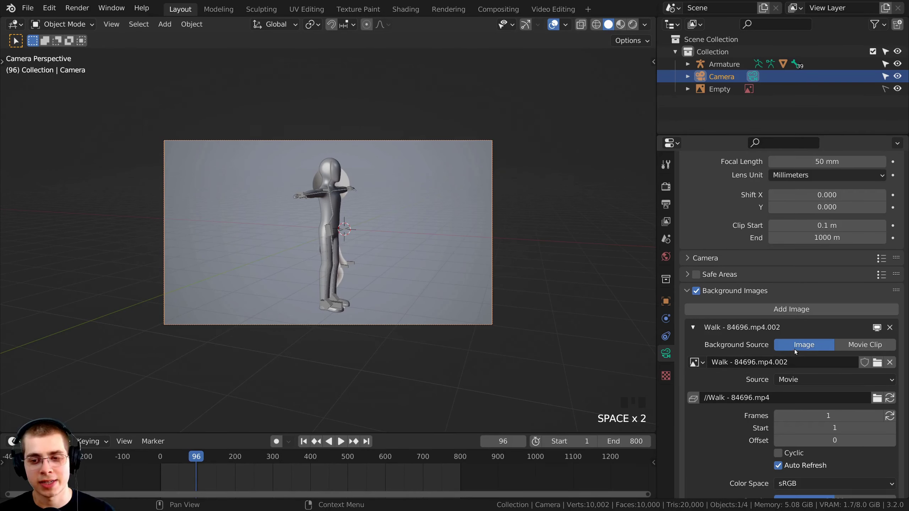
scroll(811, 348, down, 4)
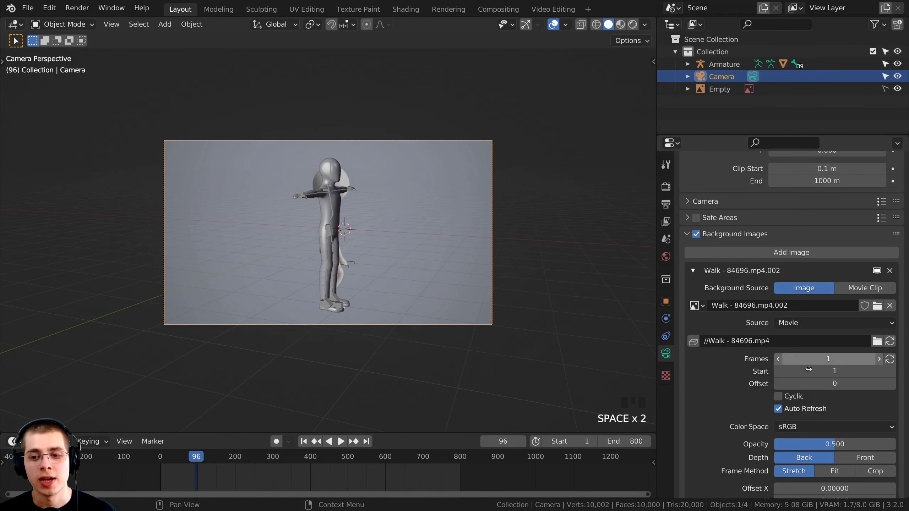
Match the background to 504 frames, make it Cyclic, and lower its opacity.
click(890, 361)
key(space)
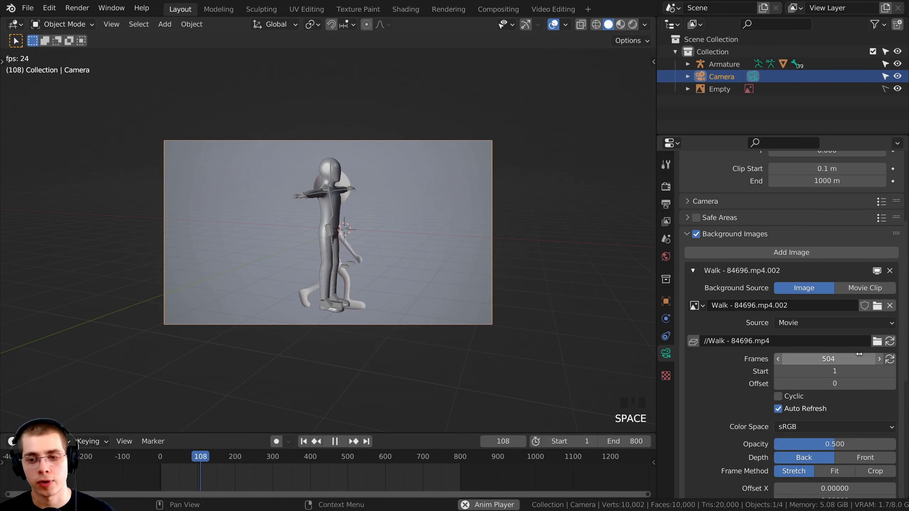
scroll(560, 309, down, 3)
scroll(561, 309, up, 1)
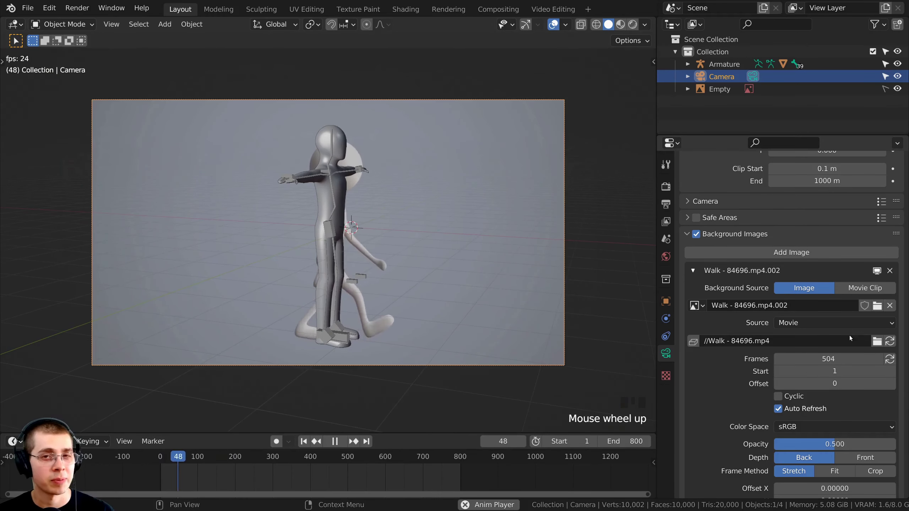
scroll(824, 358, down, 4)
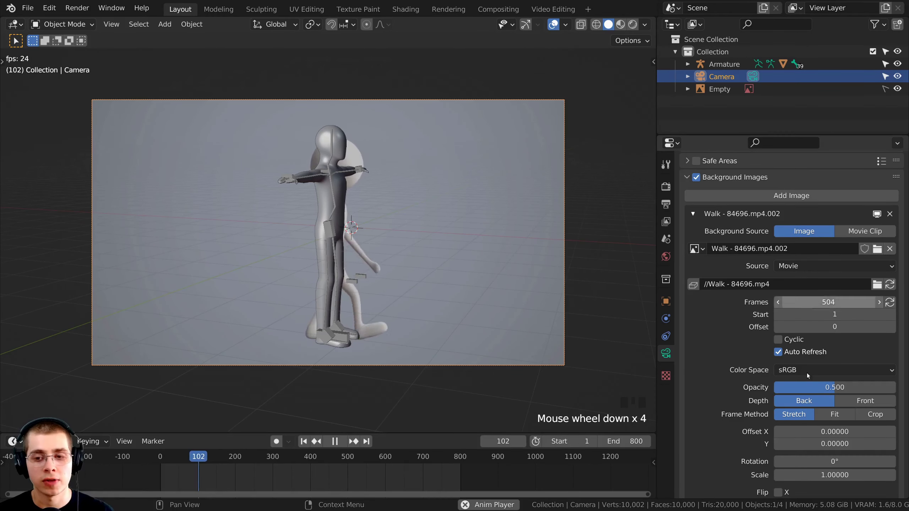
click(778, 339)
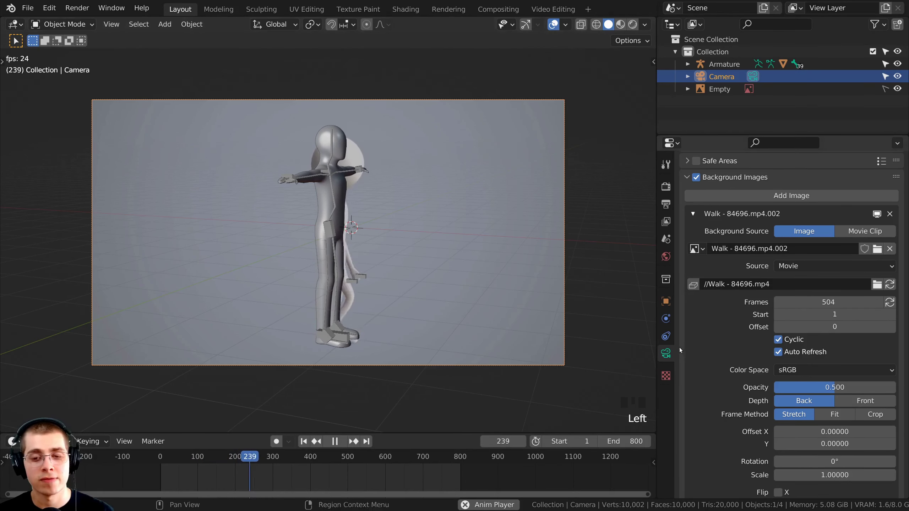
drag(859, 388, 818, 387)
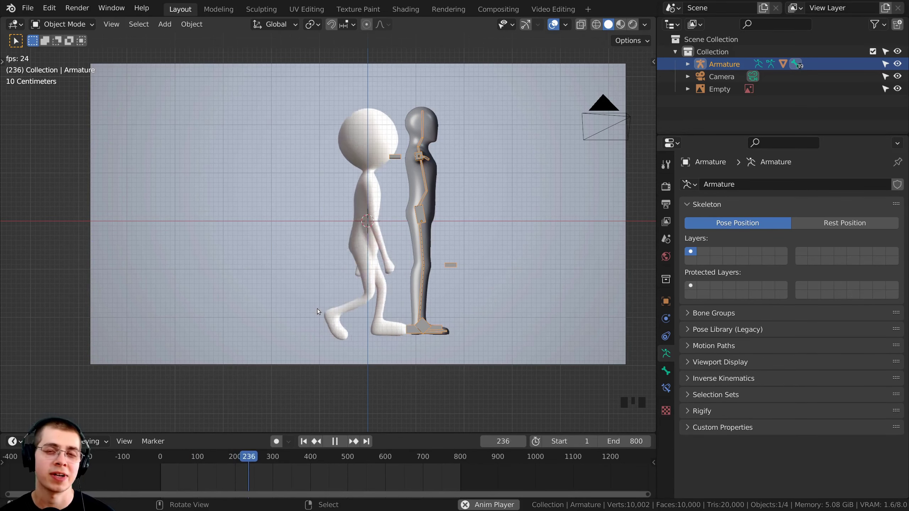
Zoom in on the side view of the rigged character with the walk video looping behind.
scroll(318, 311, up, 2)
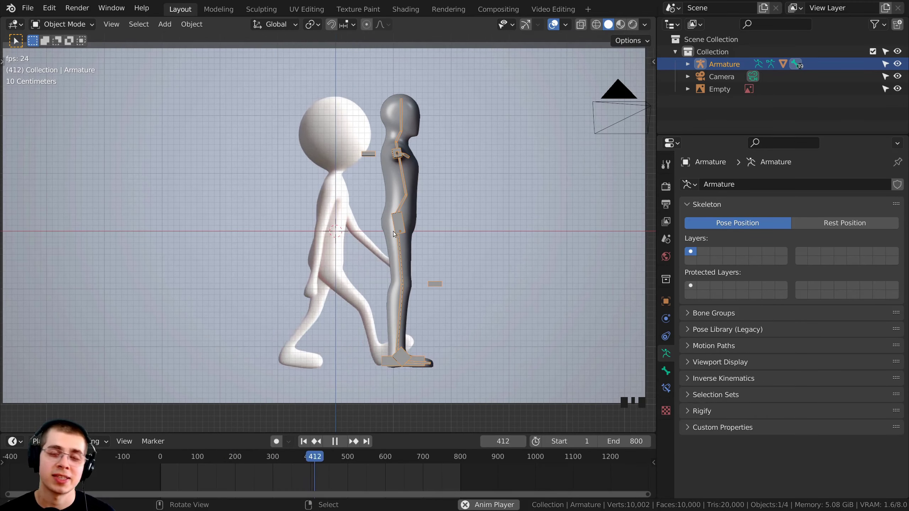